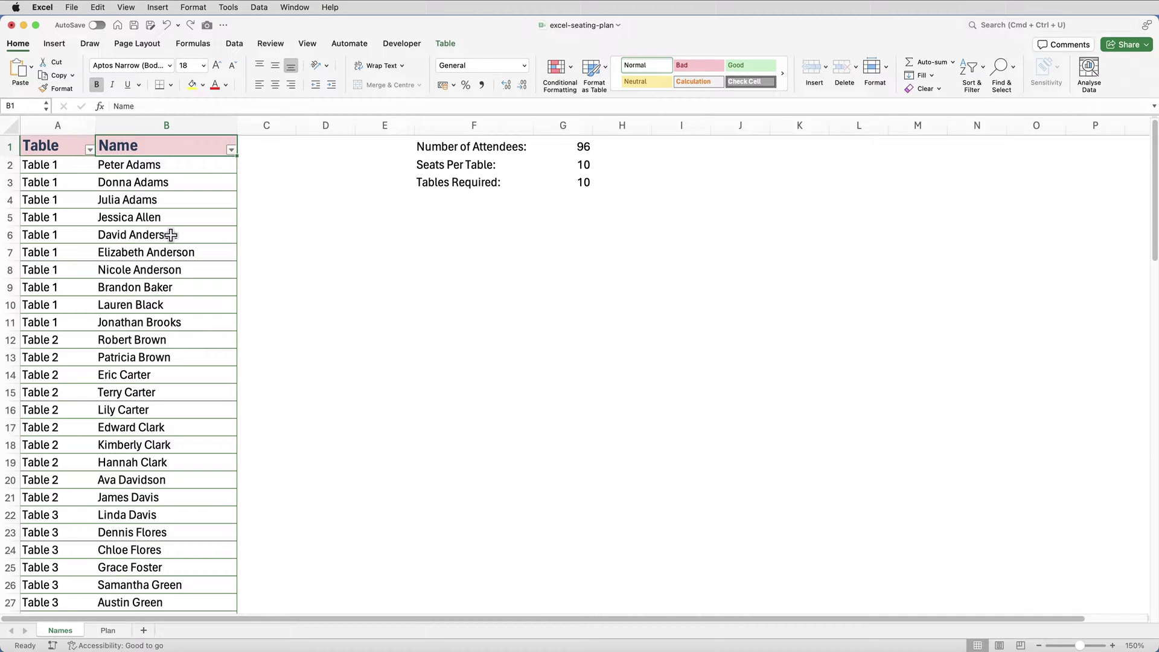
Review the guest table's name and the G1–G3 figures, including Tables Required =ROUNDUP(G1/G2,0).
scroll(172, 234, "down", 4)
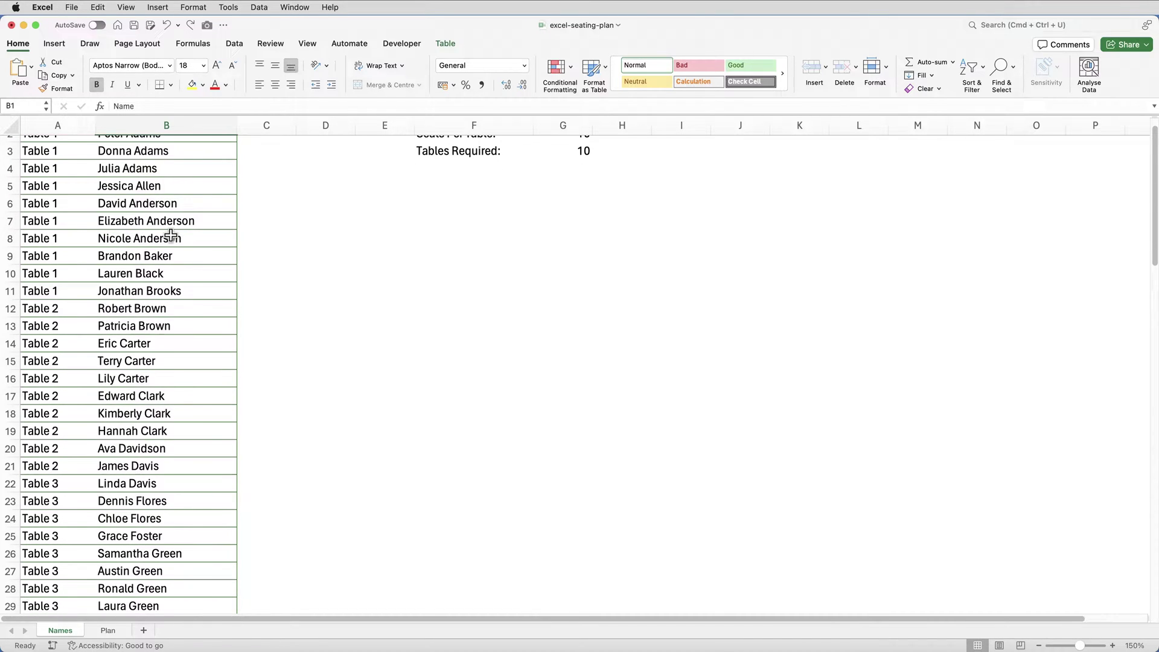
scroll(170, 236, "up", 4)
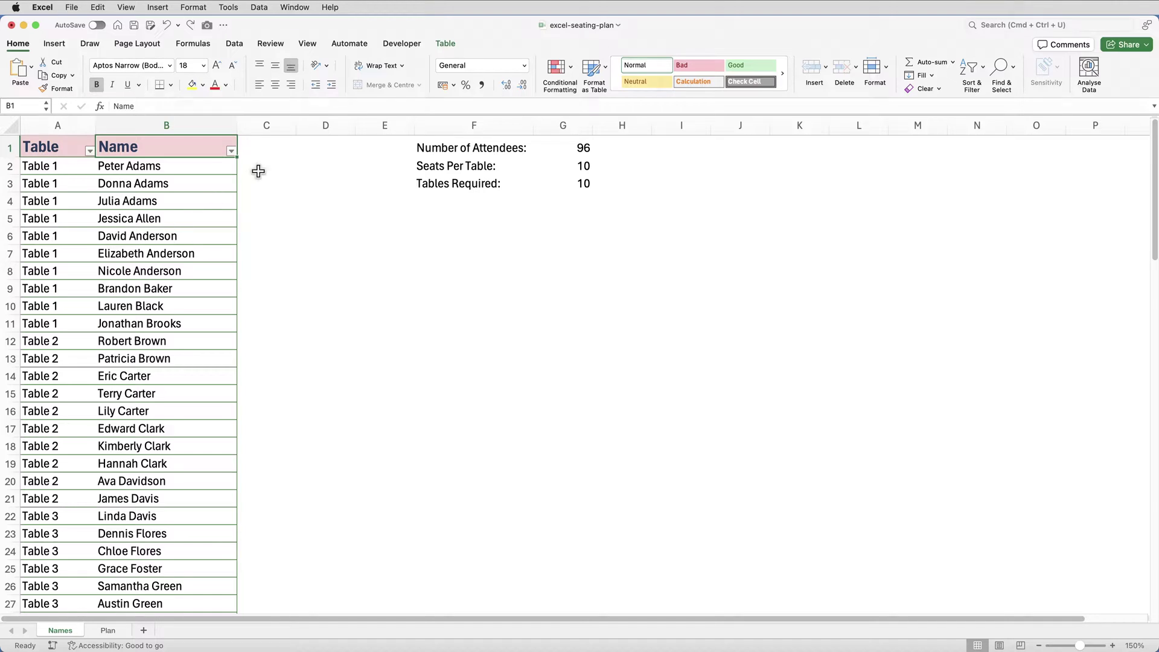
left_click(455, 40)
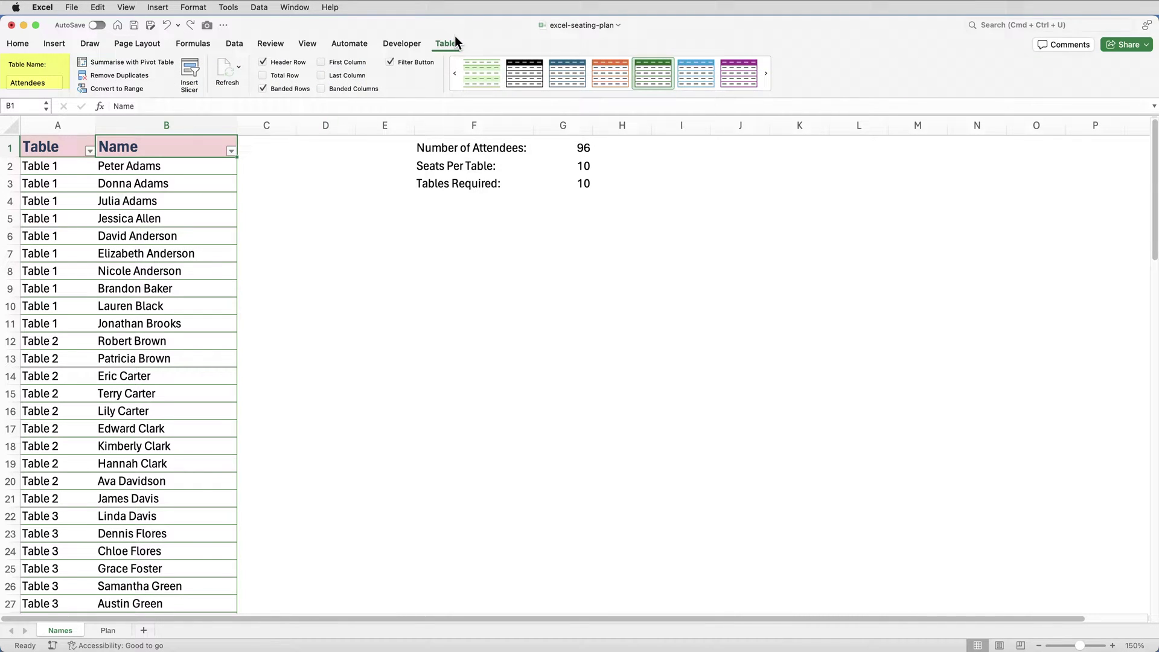
left_click(578, 147)
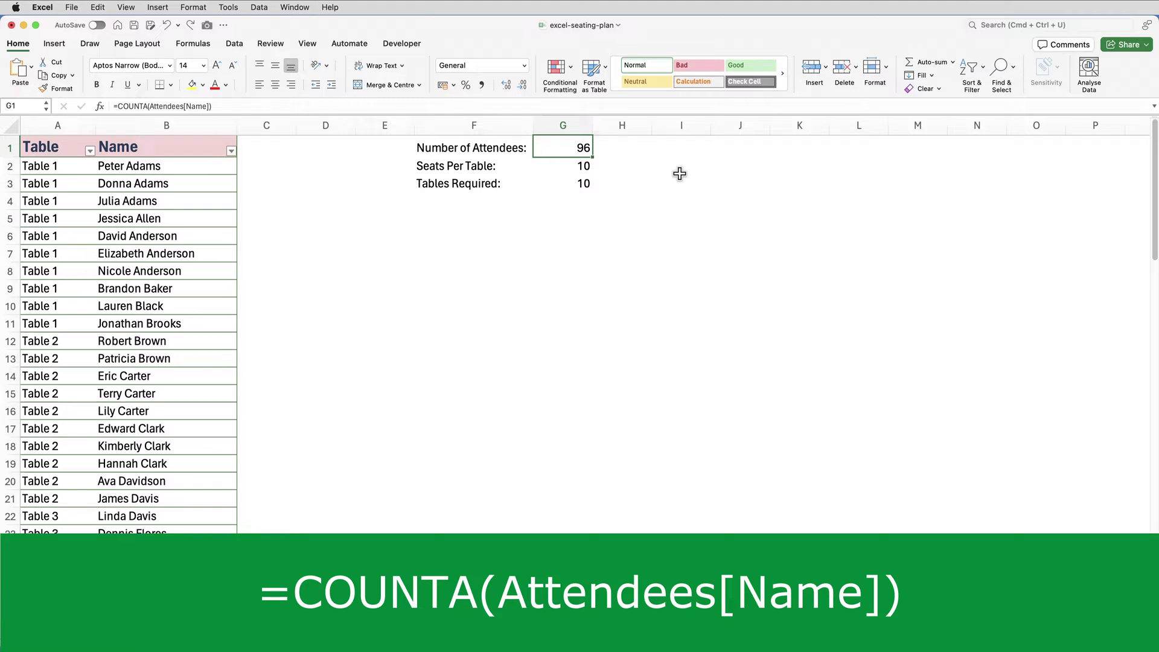
left_click(584, 169)
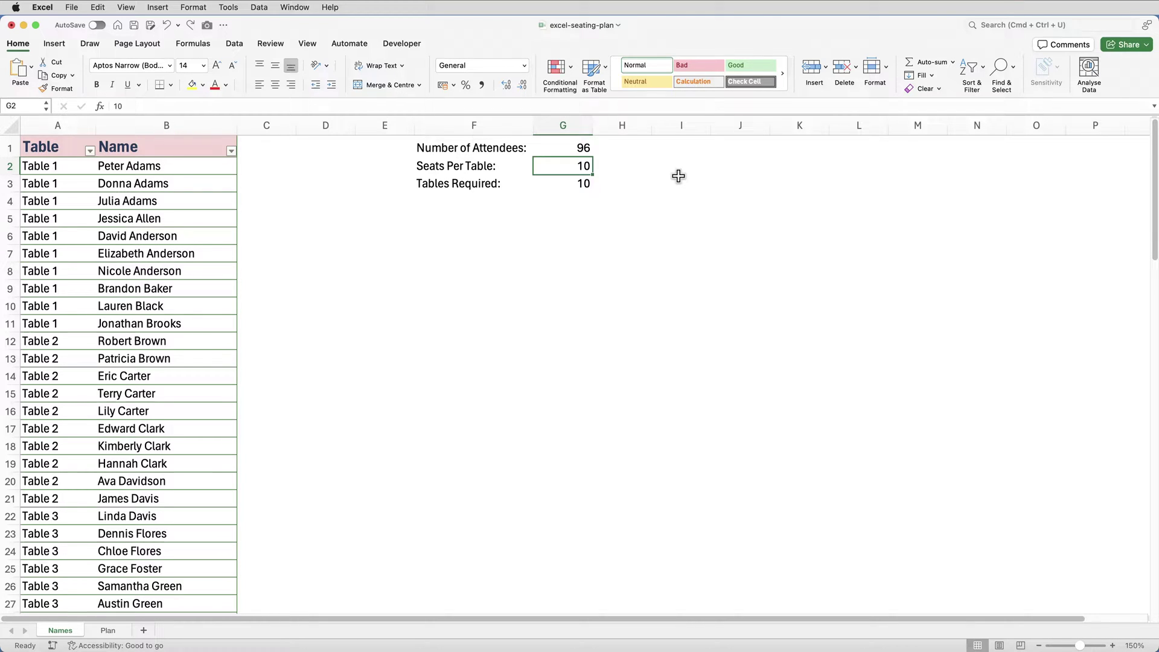
left_click(588, 183)
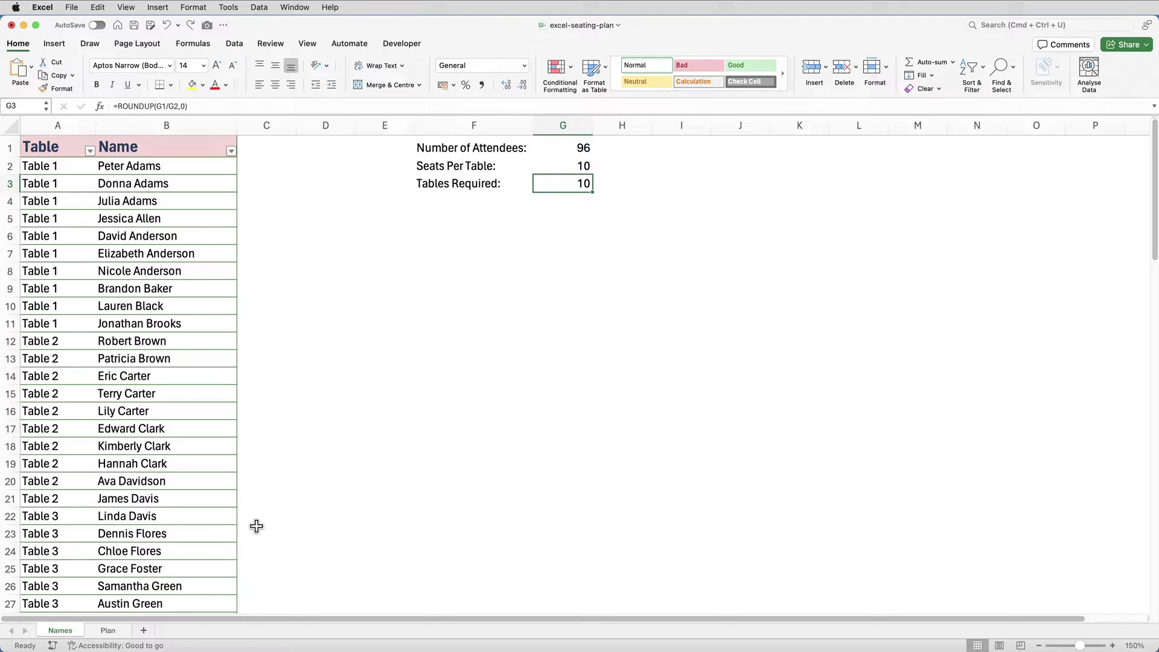
key("ctrl+Page_Down")
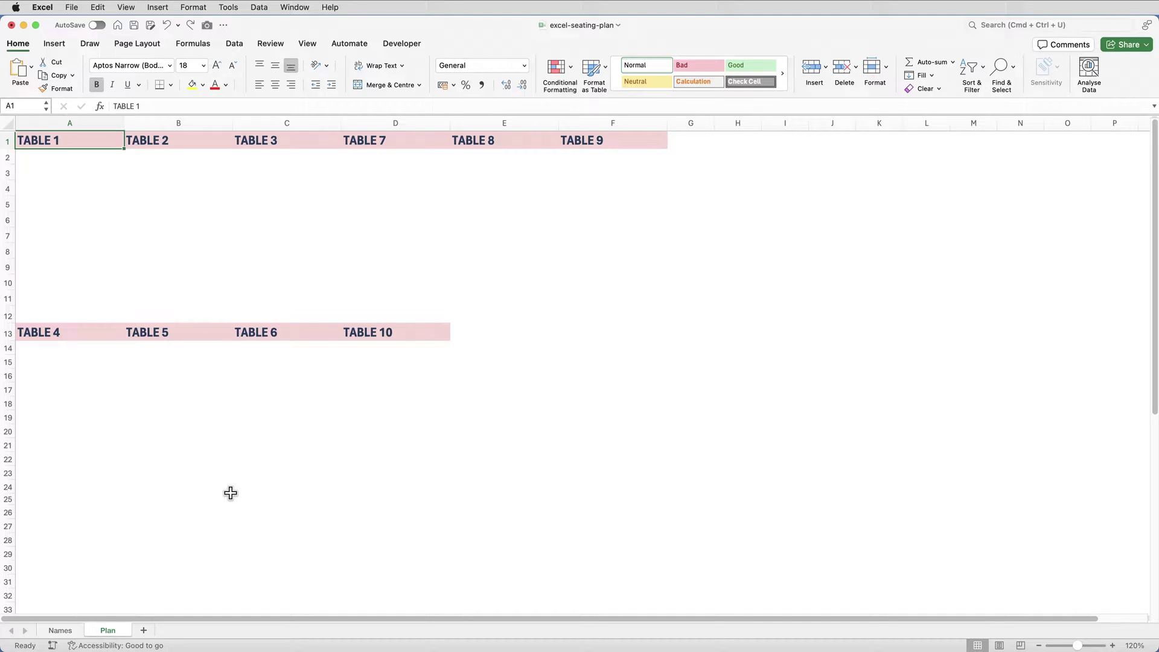
left_click(59, 630)
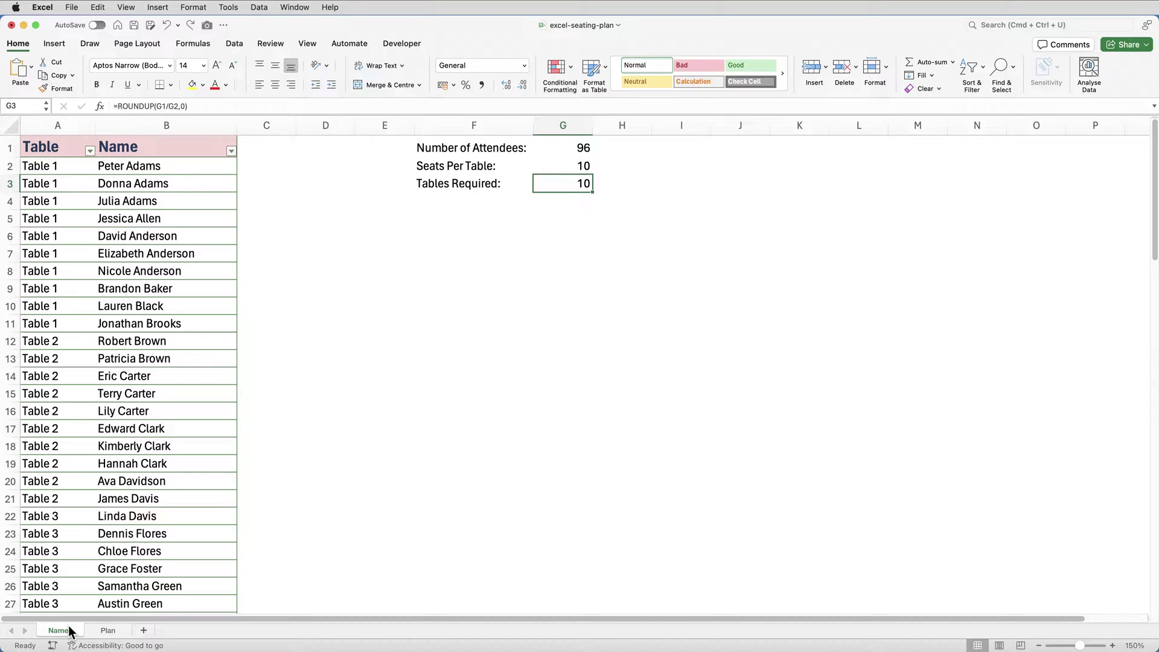
left_click(102, 630)
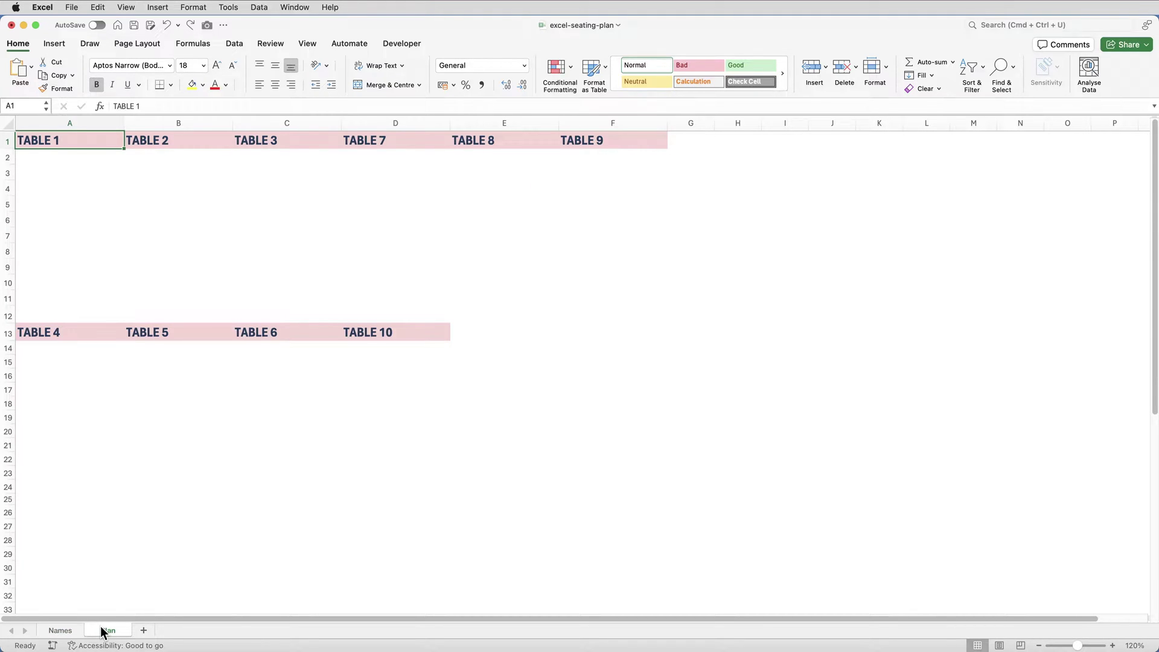
left_click(65, 638)
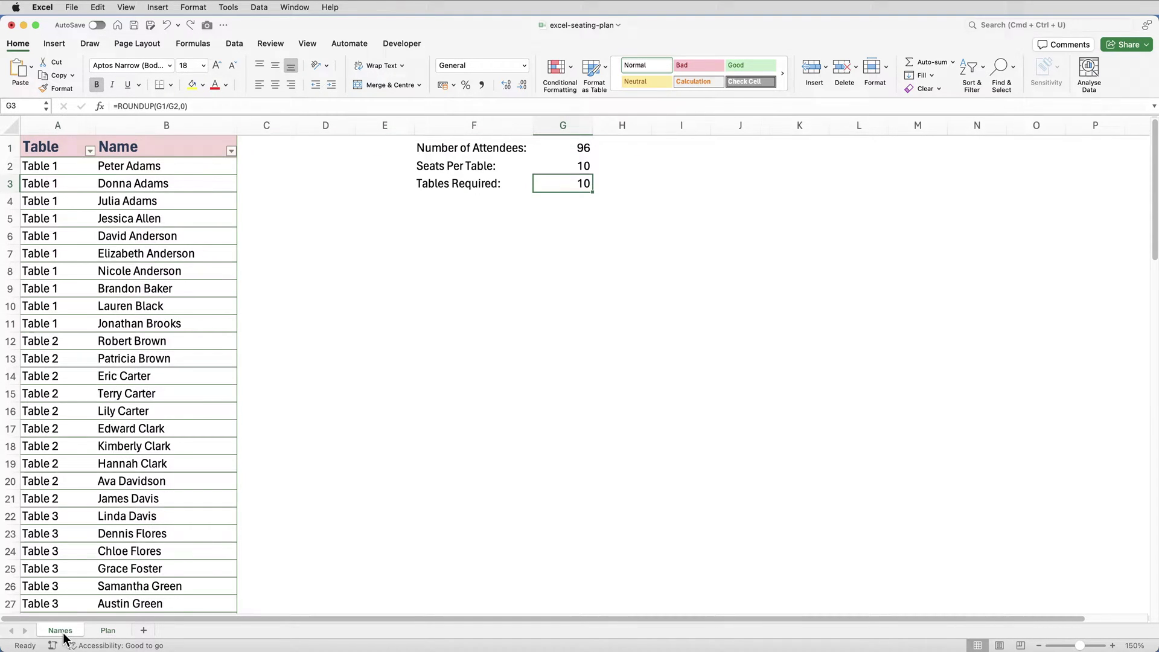
left_click(108, 632)
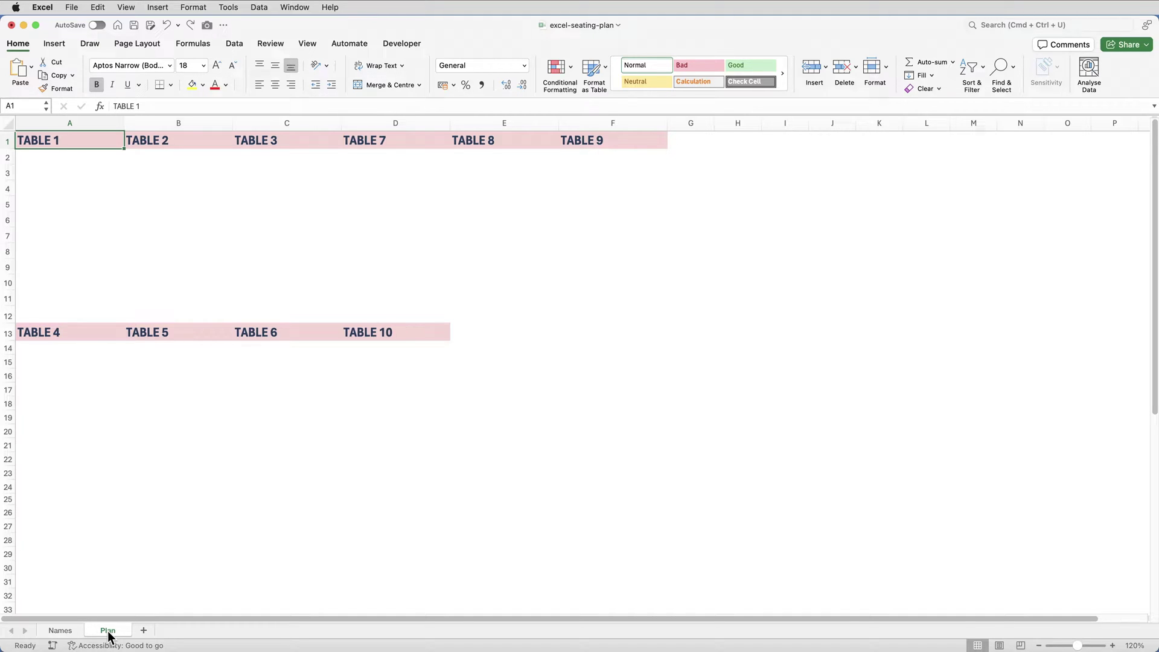
left_click(59, 634)
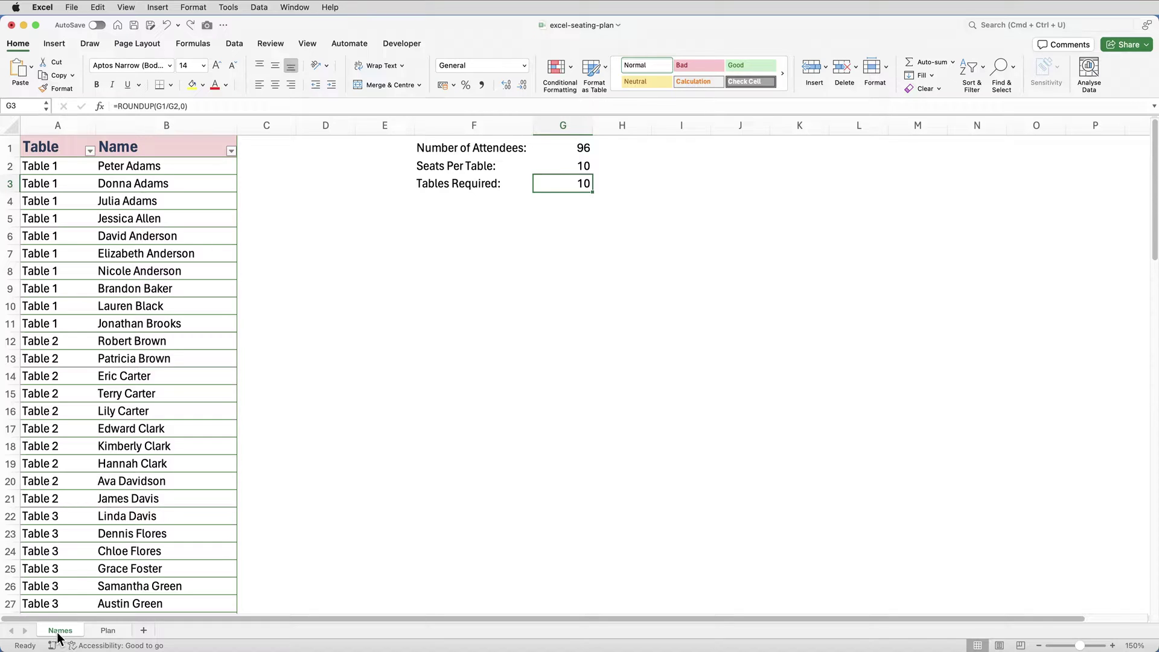
left_click(104, 632)
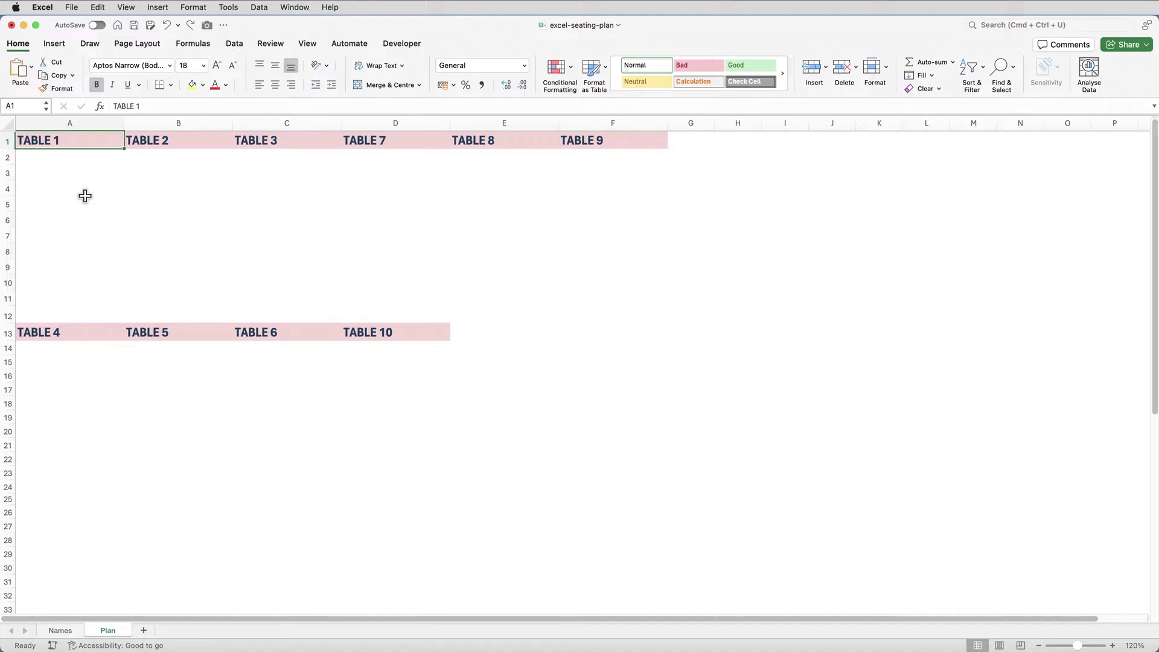
Enter =FILTER(Attendees[Name],Attendees[Table]=A1) in cell A2 under the TABLE 1 heading.
left_click(85, 157)
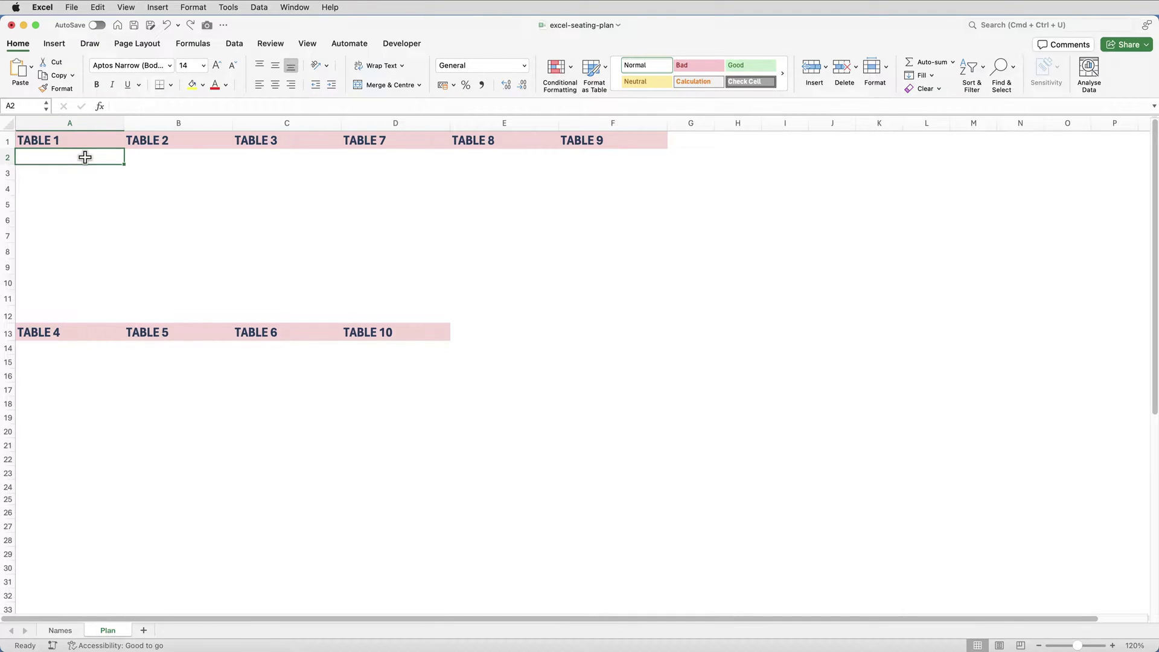
type("=FI")
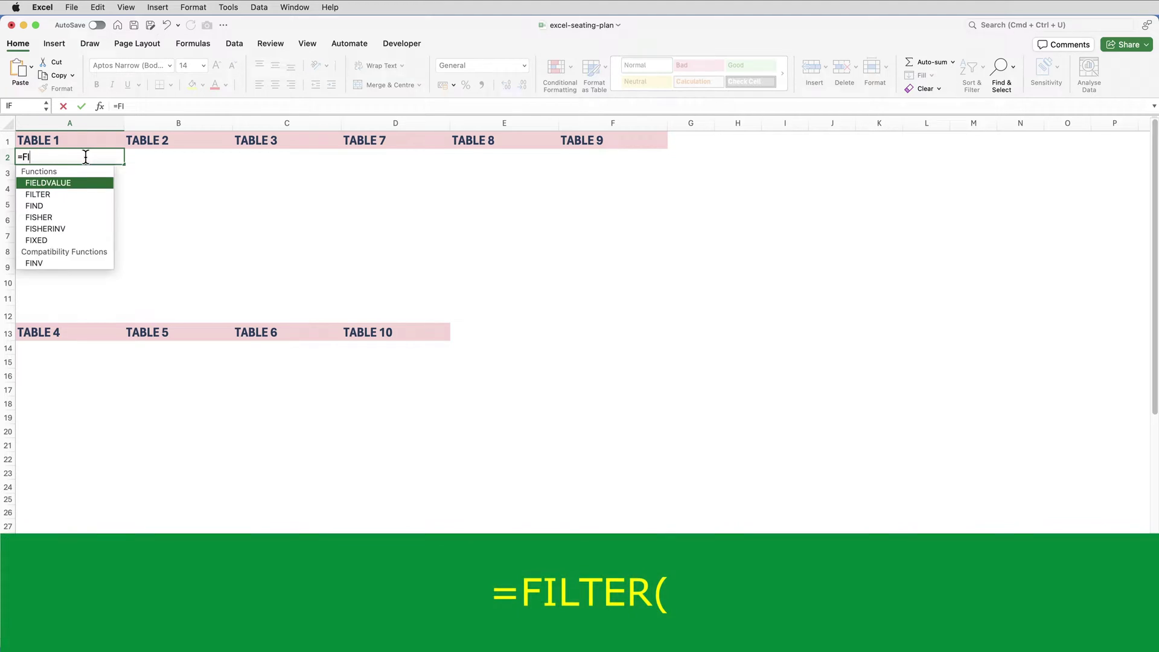
type("LTER(")
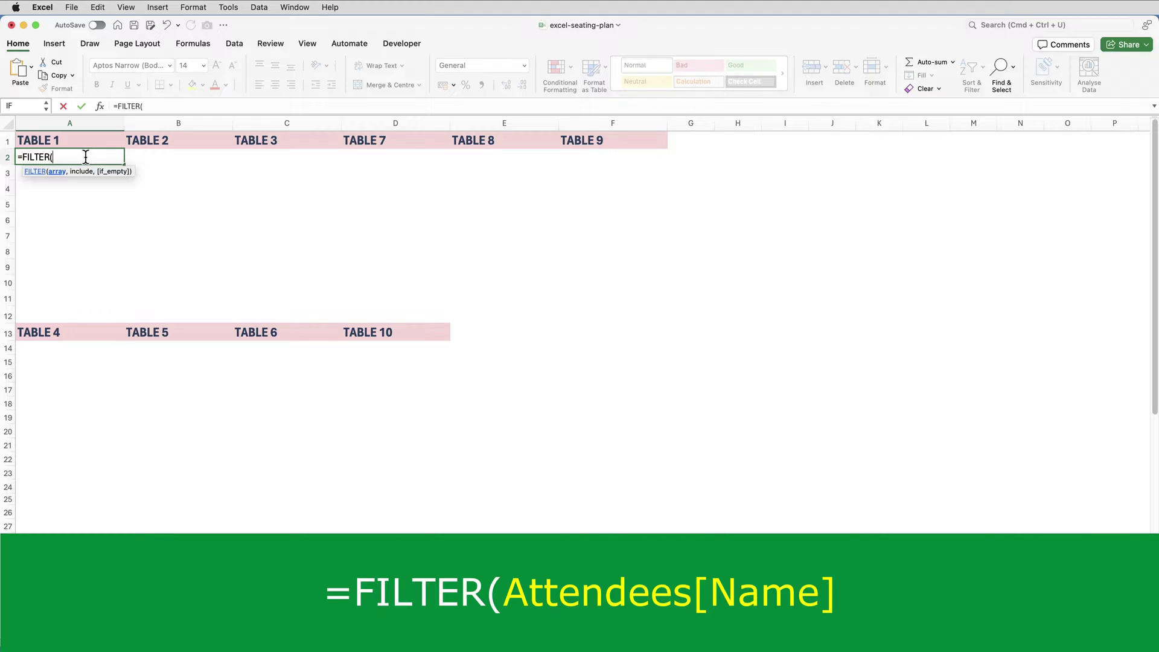
type("A")
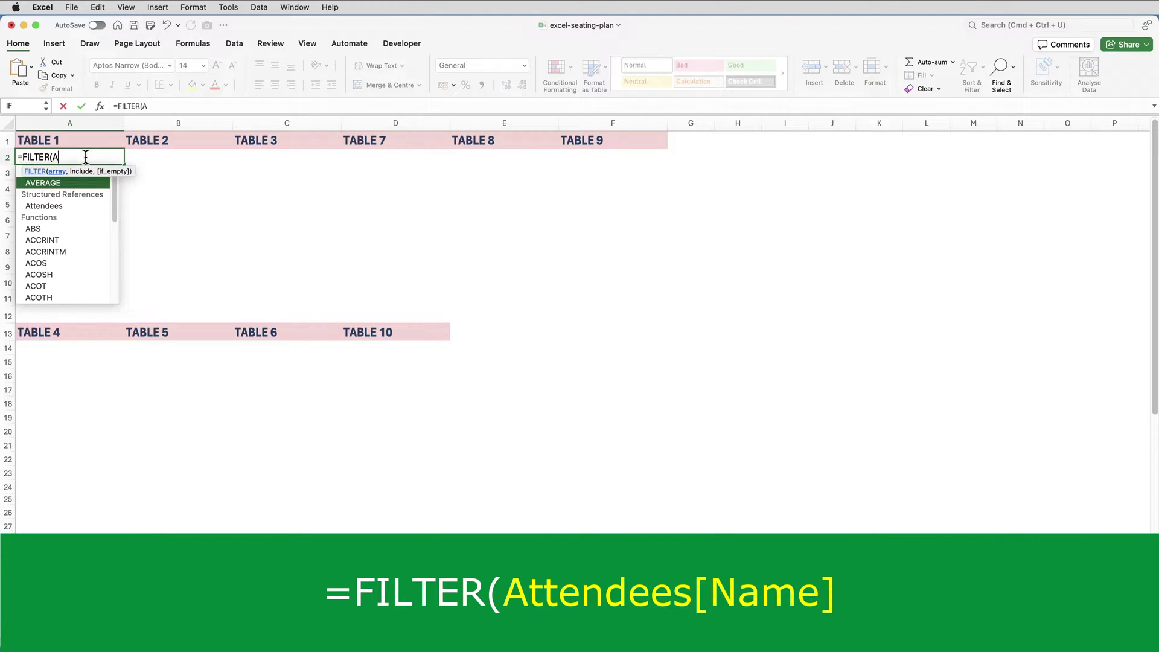
type("ttendees")
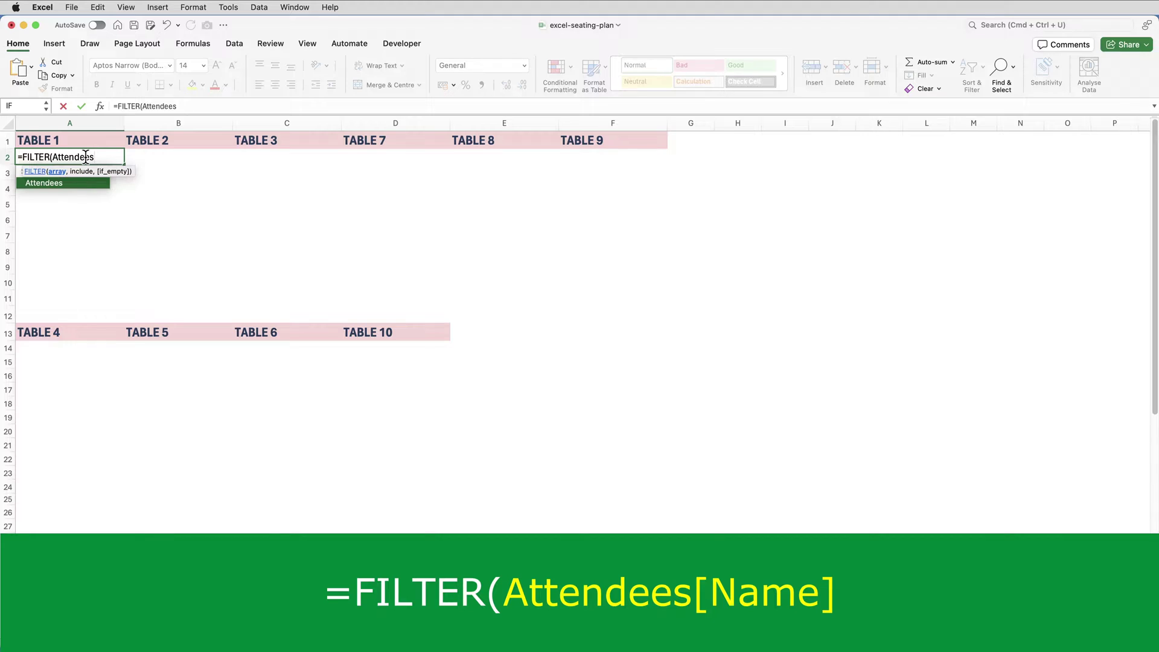
type("[")
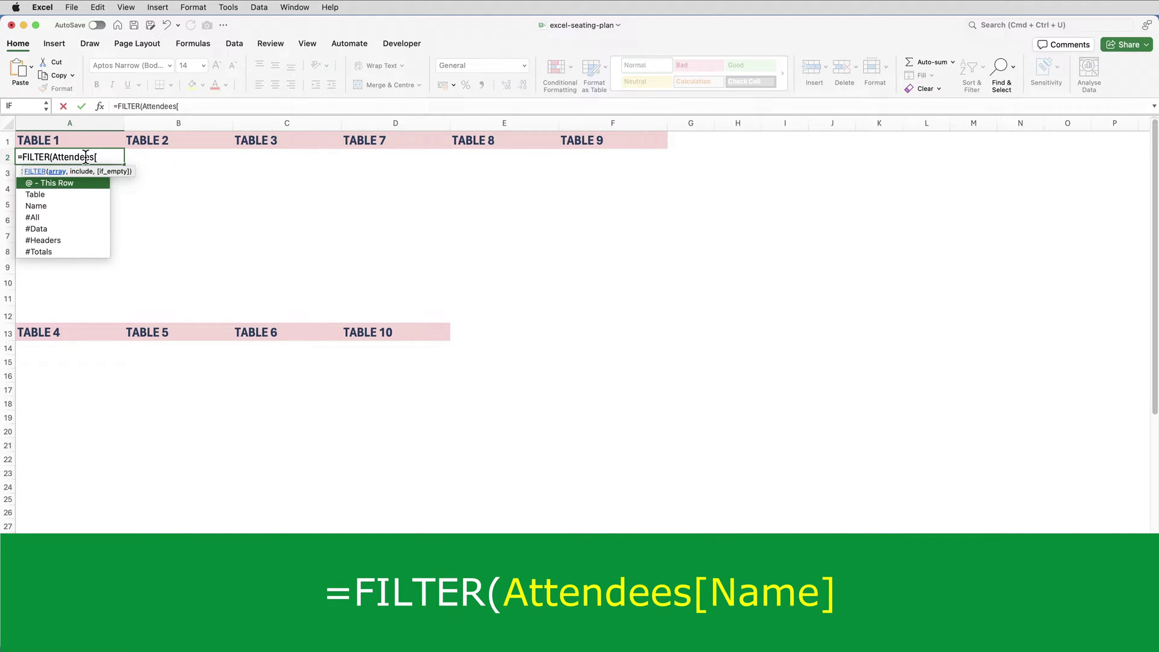
double_click(70, 205)
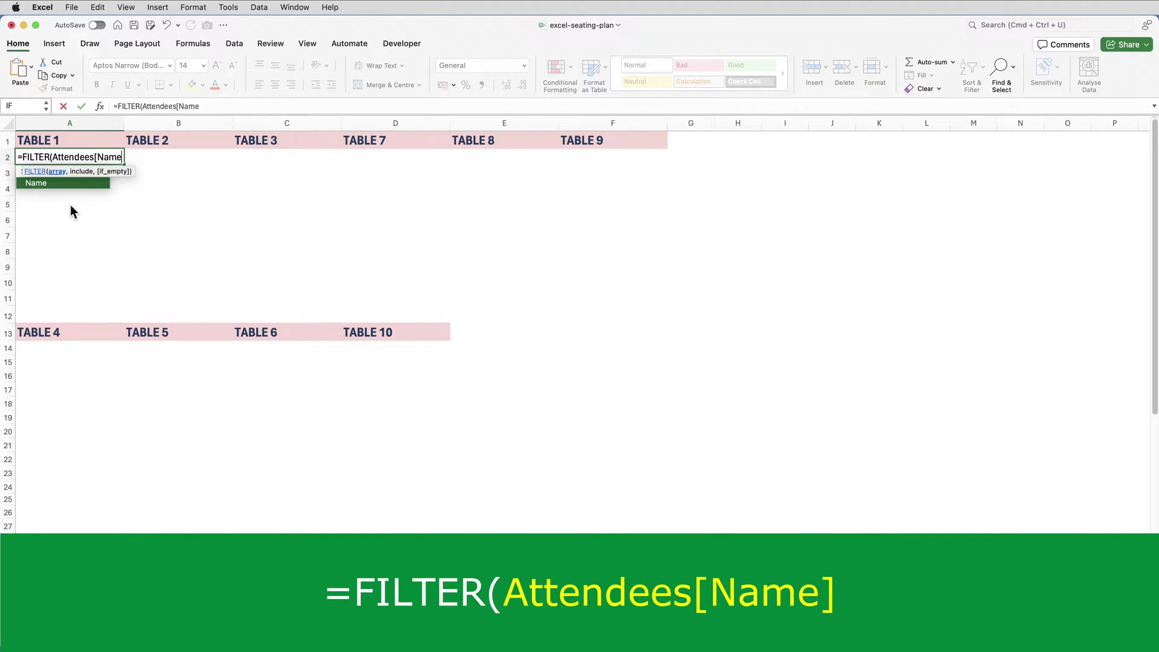
type("]")
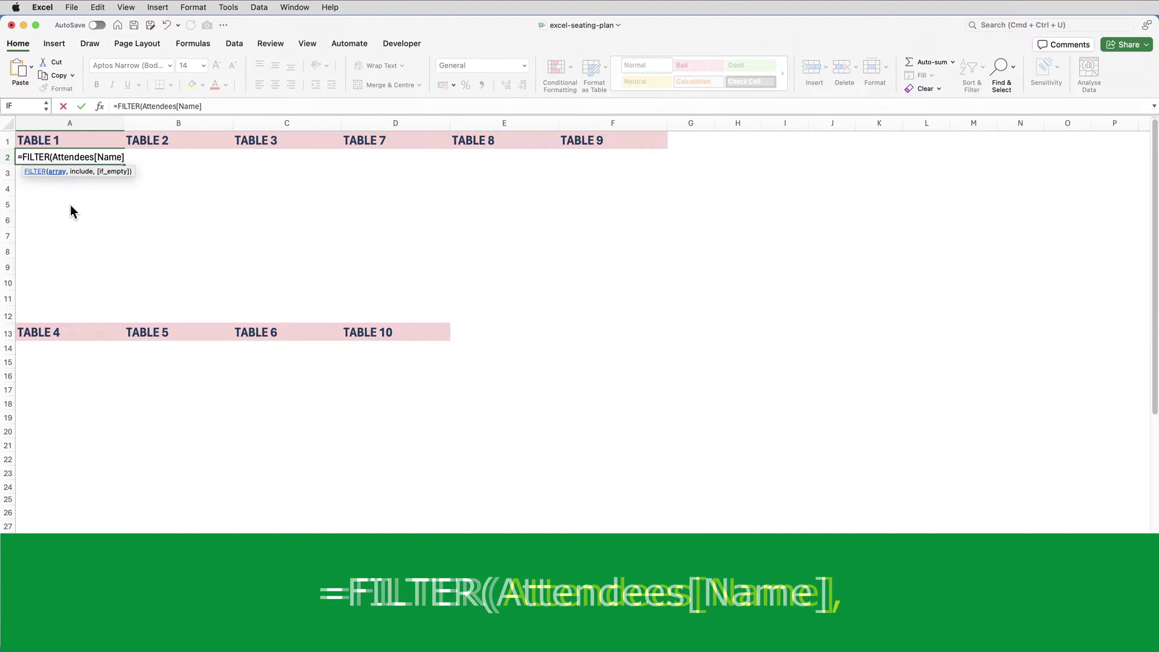
type(",")
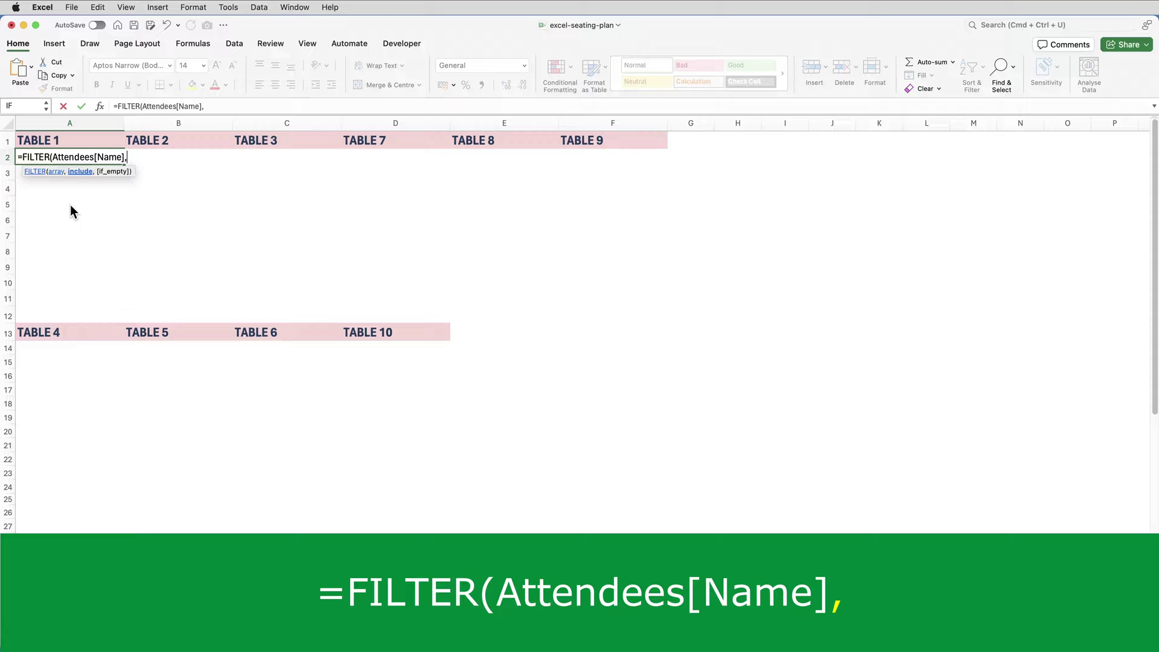
type("Attendees")
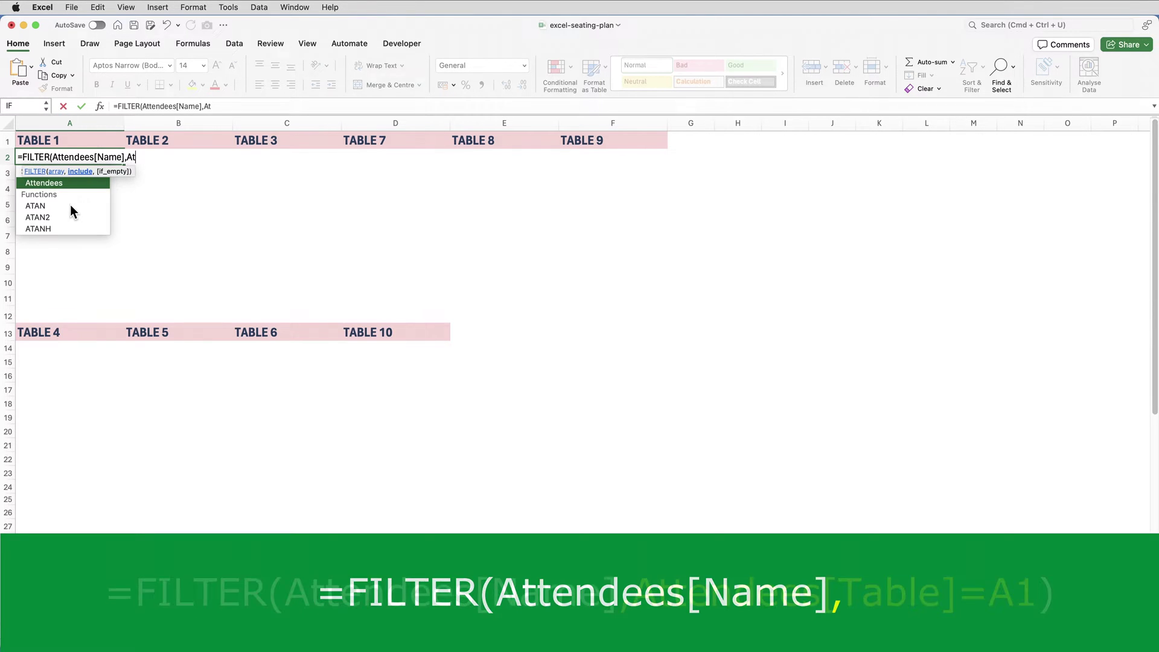
type("[")
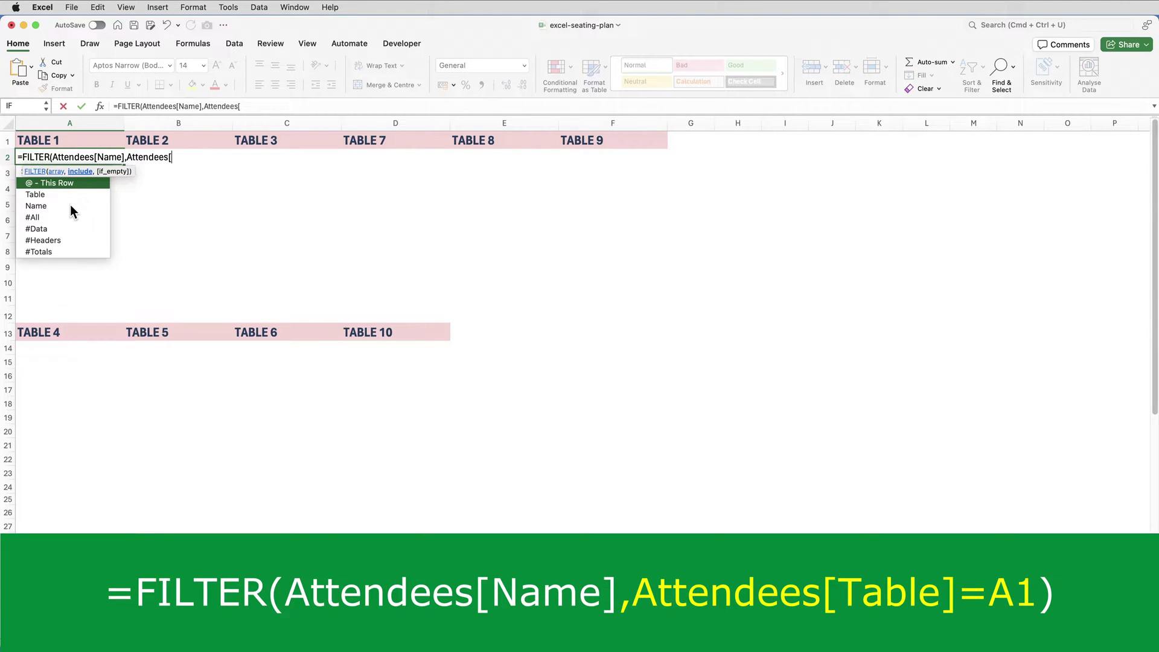
type("Table")
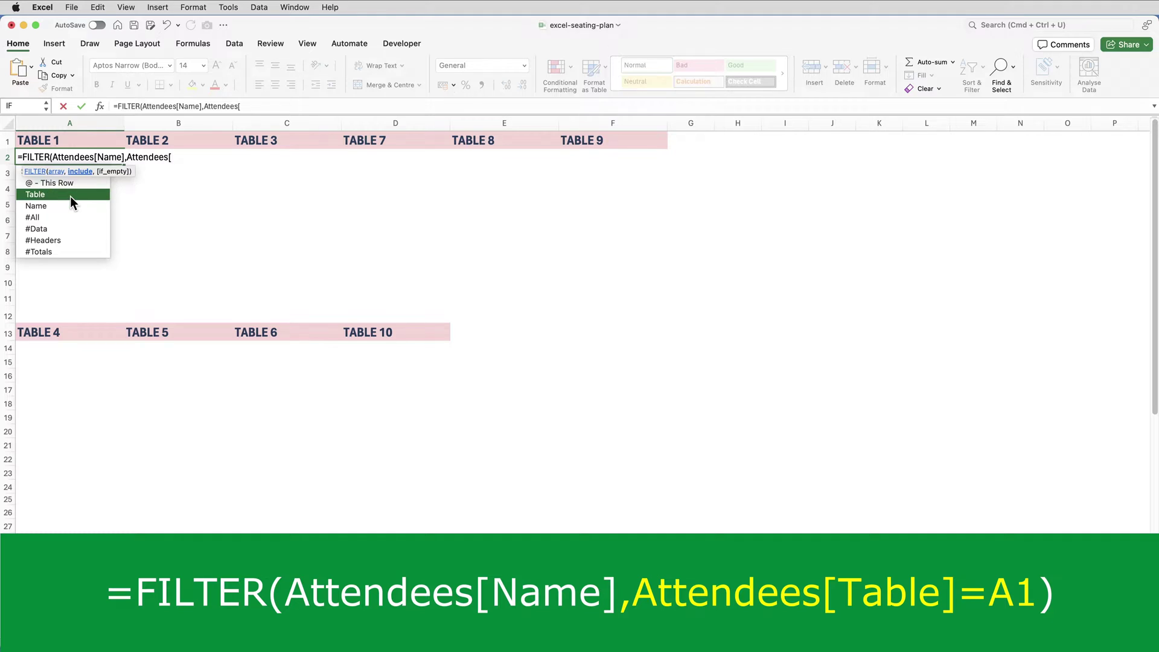
type("]")
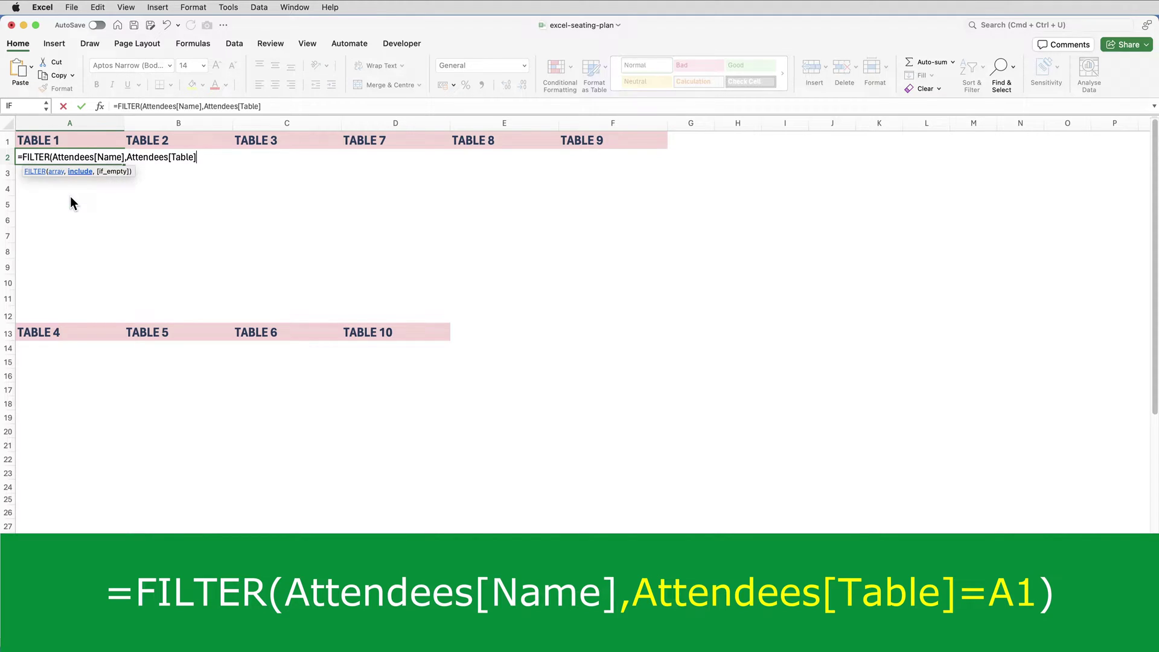
type("=")
left_click(80, 142)
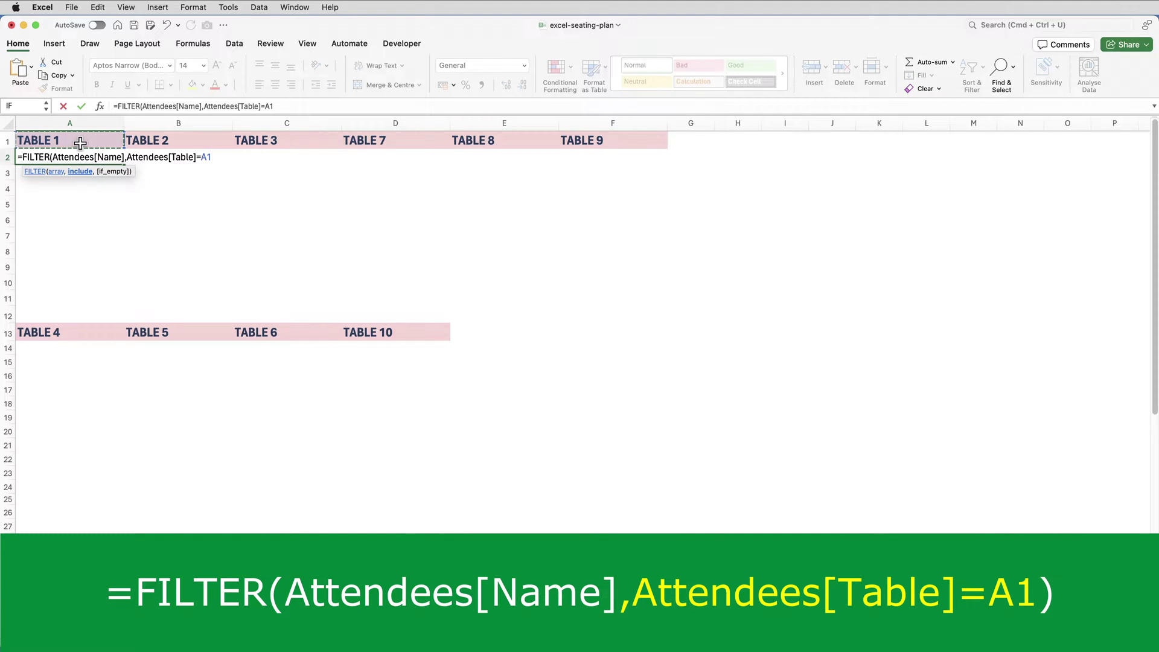
type(")")
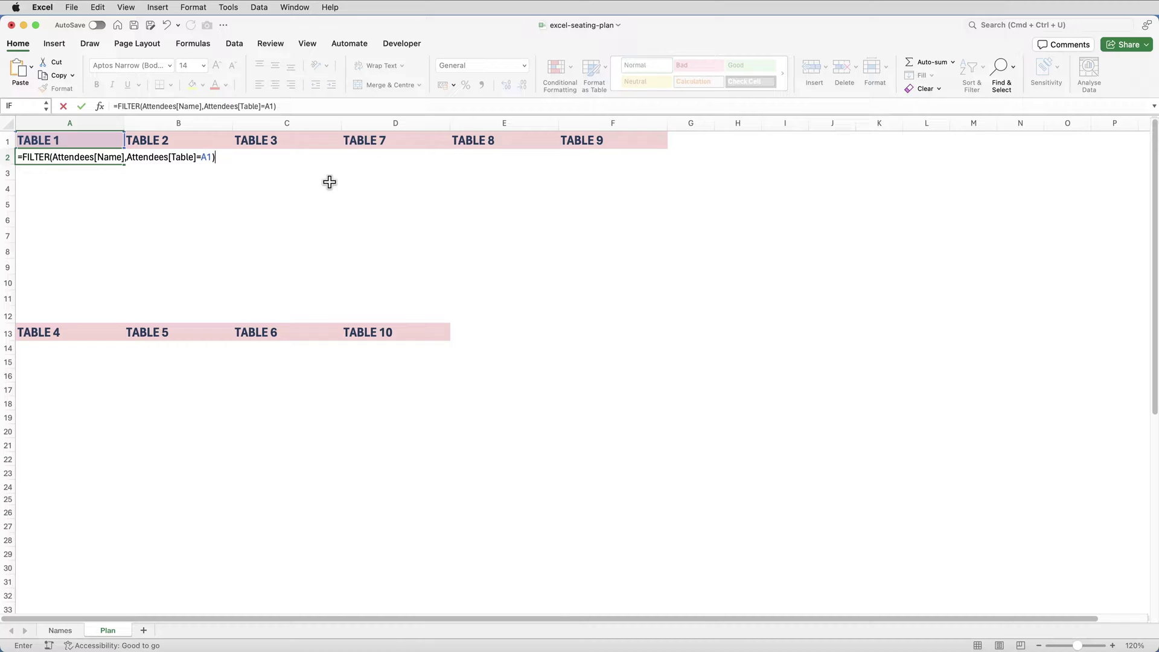
Confirm the A2 formula so Table 1's guests spill, checking the attendee list on the Names sheet.
key("Return")
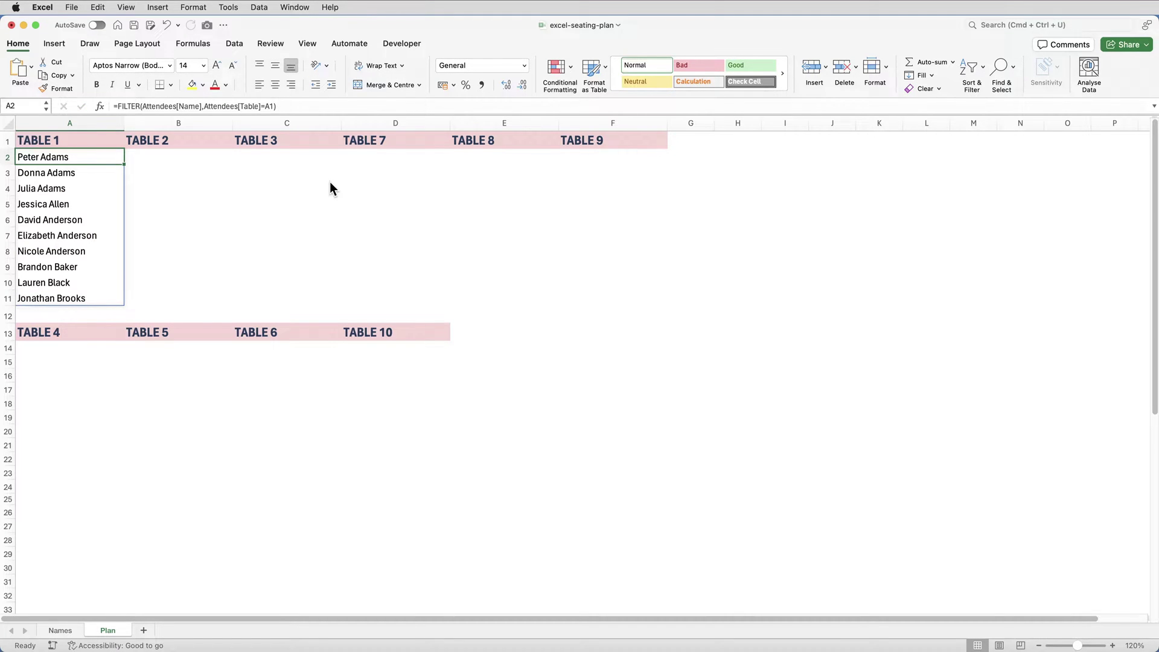
left_click(70, 629)
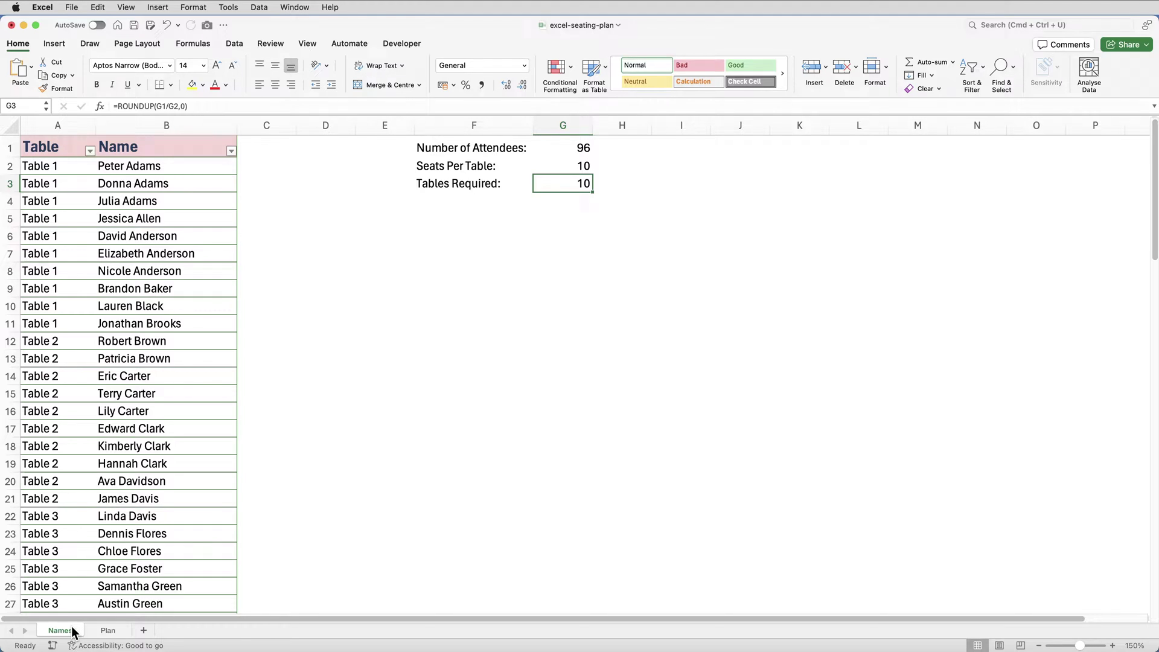
left_click(108, 630)
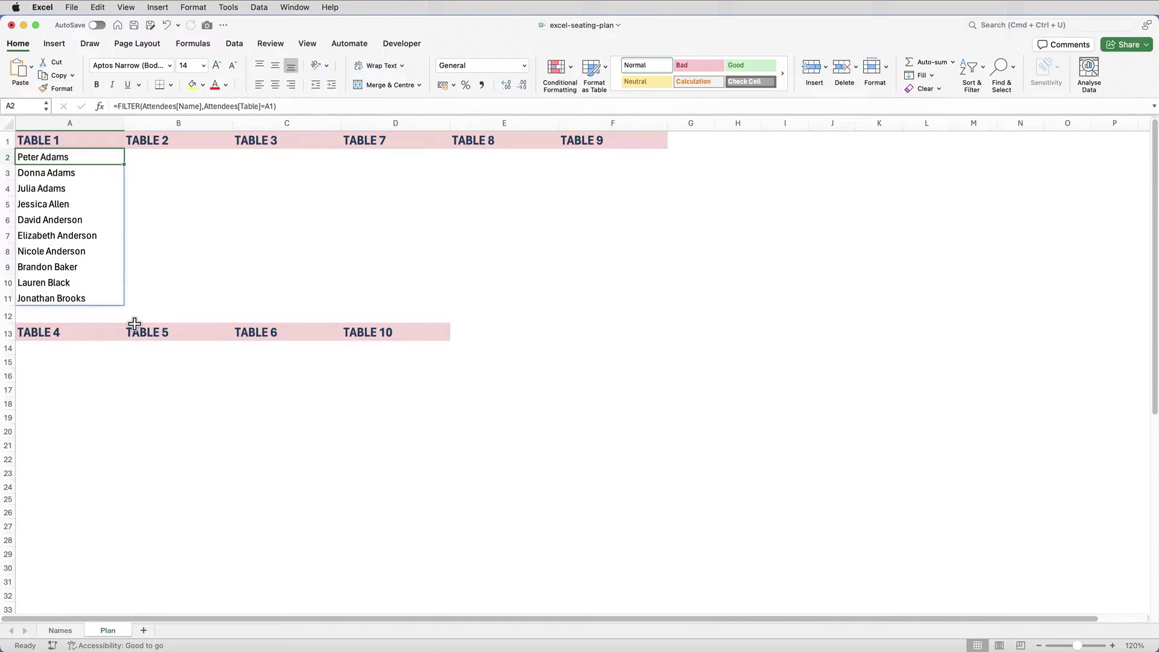
Copy the A2 guest formula to B2, C2, D2, E2, F2, A14, B14, C14 and D14.
key("super+c")
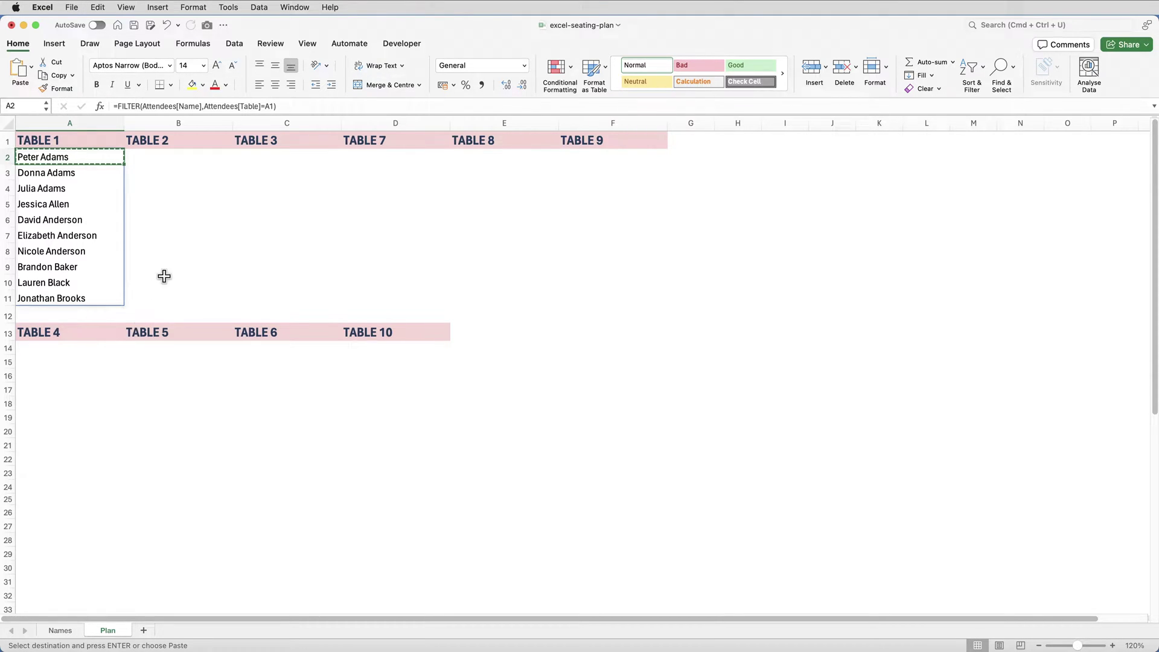
left_click(172, 156)
key("super+v")
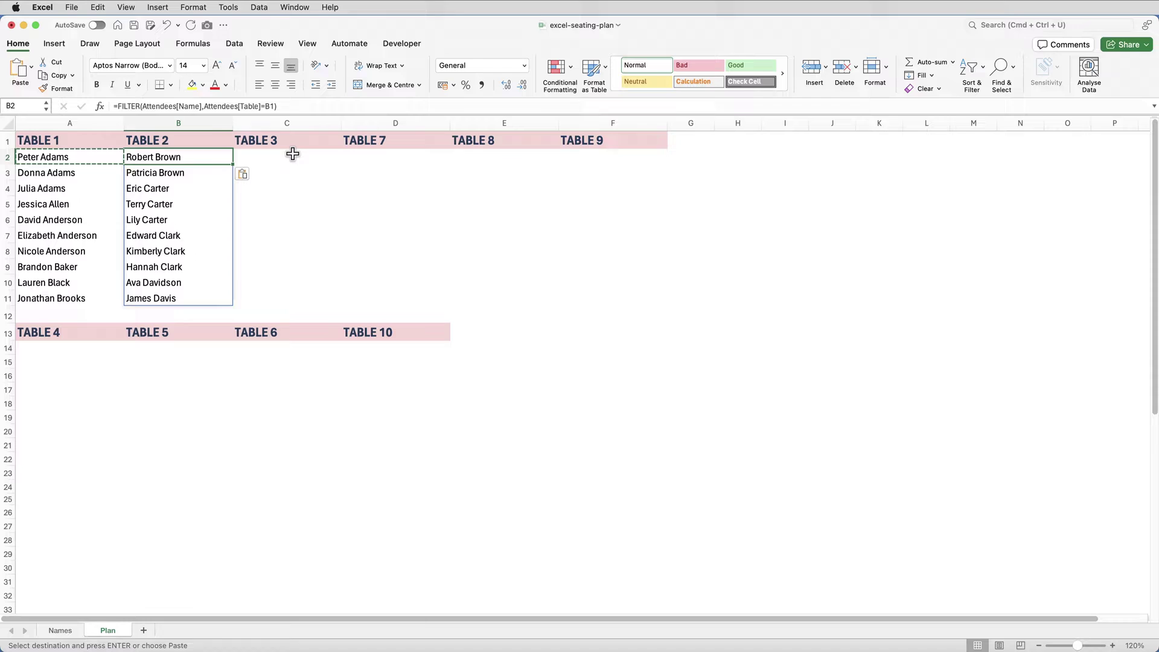
left_click(292, 156)
key("super+v")
left_click(378, 156)
key("super+v")
left_click(485, 157)
key("super+v")
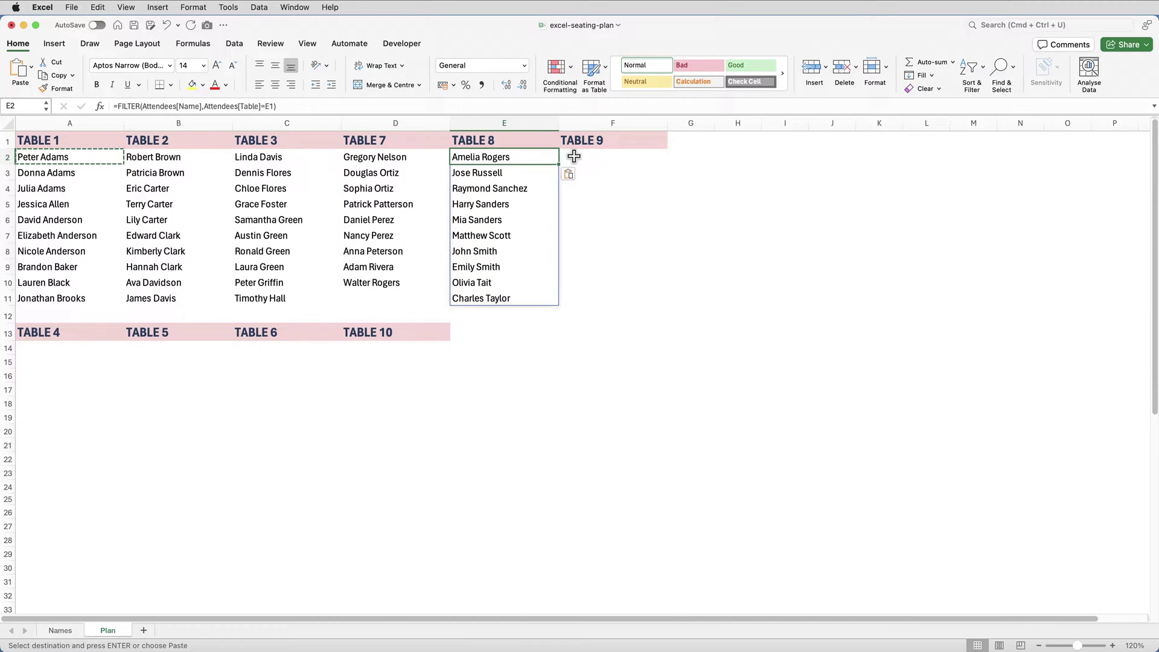
left_click(599, 155)
key("super+v")
key("super+v")
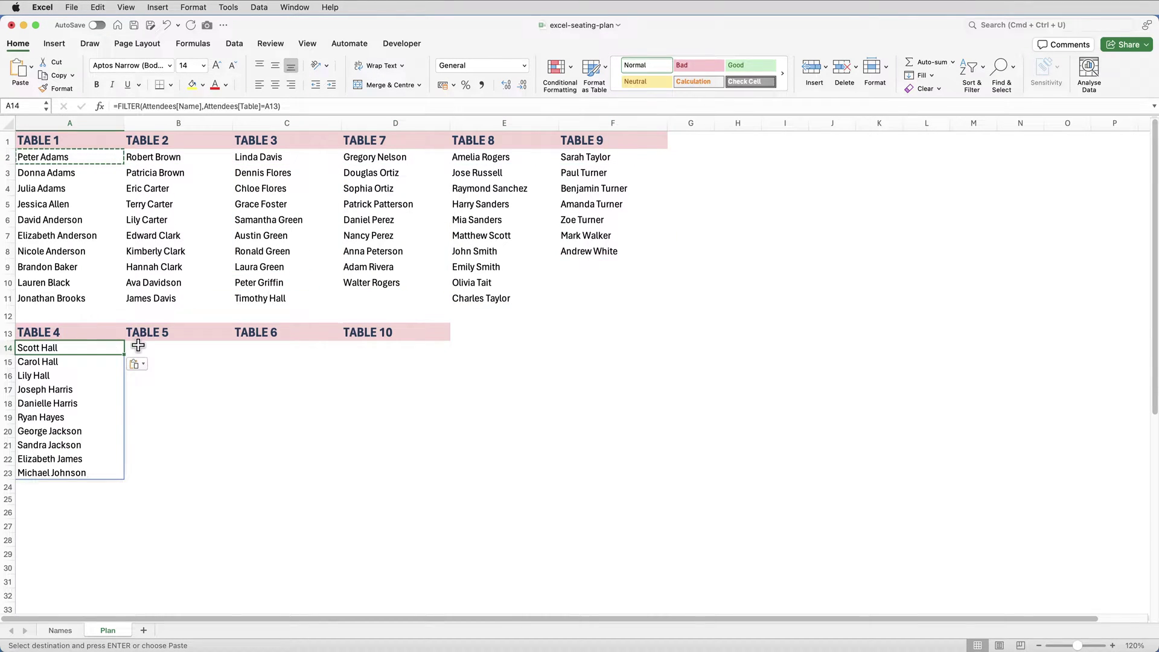
left_click(155, 348)
key("super+v")
left_click(254, 347)
key("super+v")
left_click(367, 348)
key("super+v")
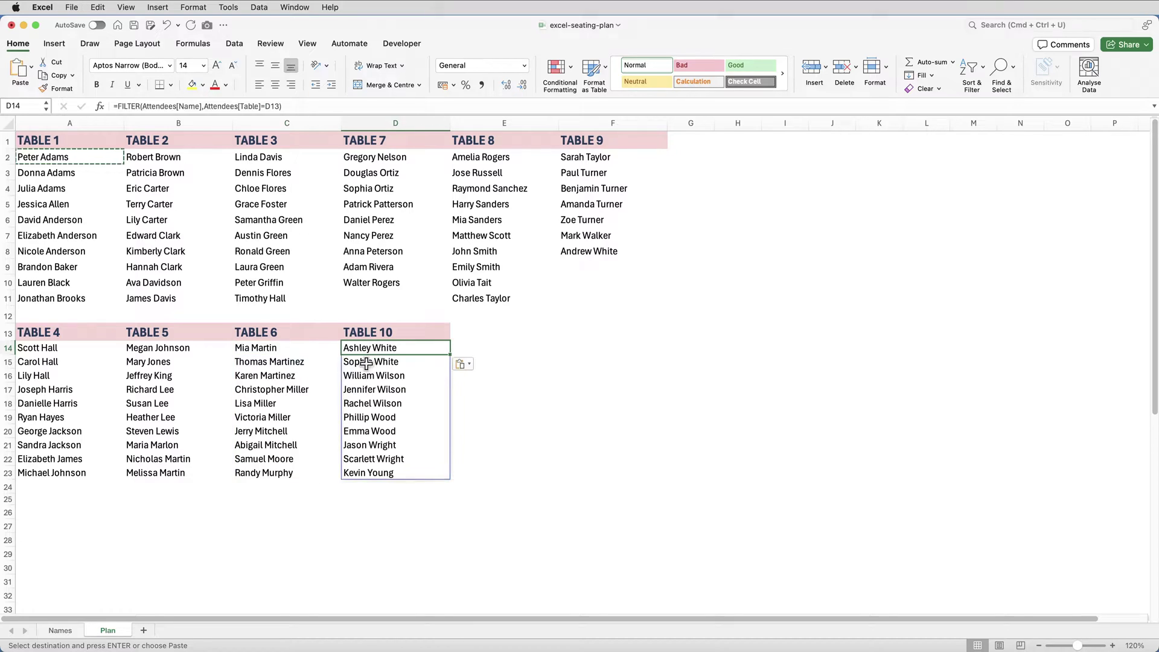
key("Escape")
Check the copied formulas under TABLE 2 and TABLE 3, e.g. C2 referencing C1.
left_click(100, 159)
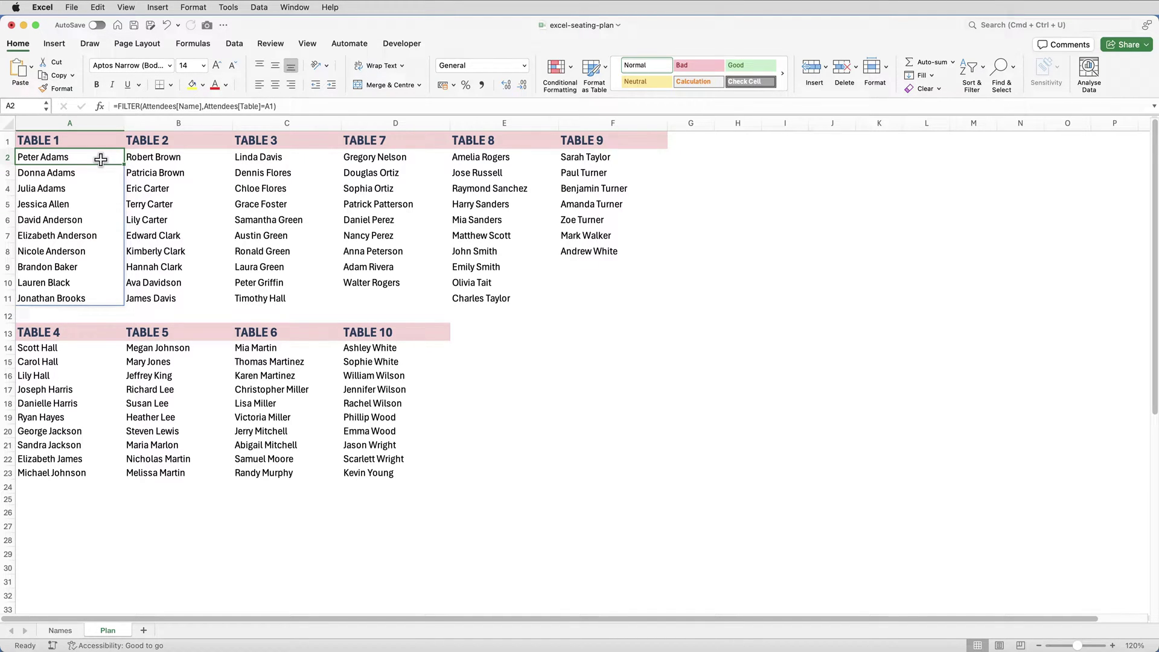
key("Right")
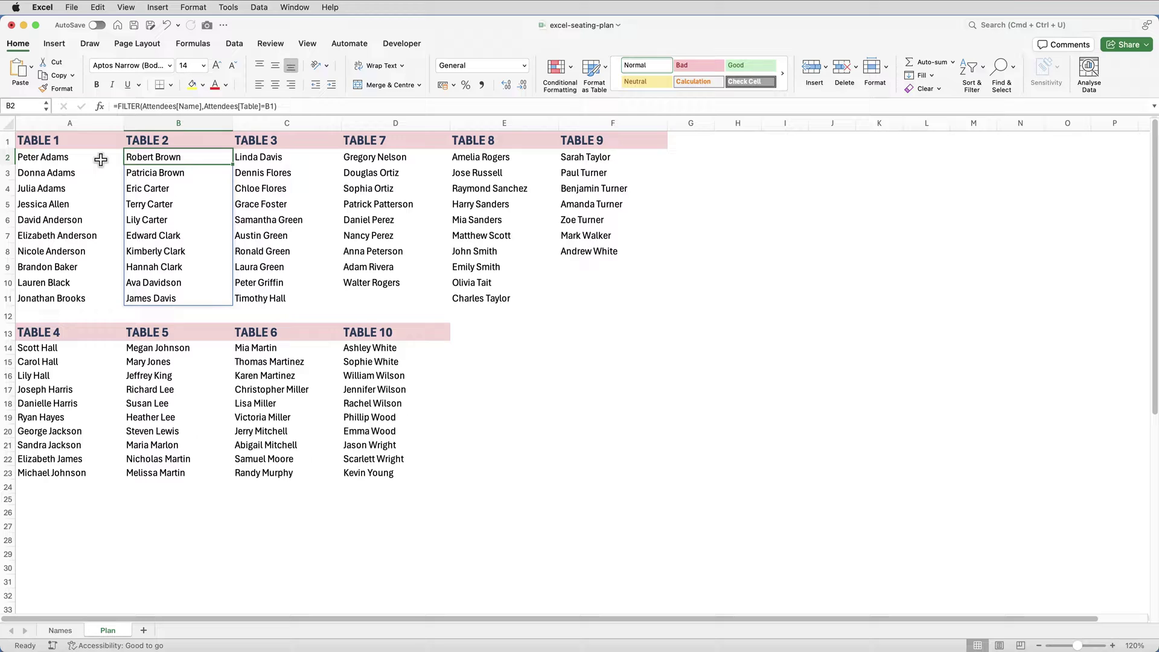
key("Right")
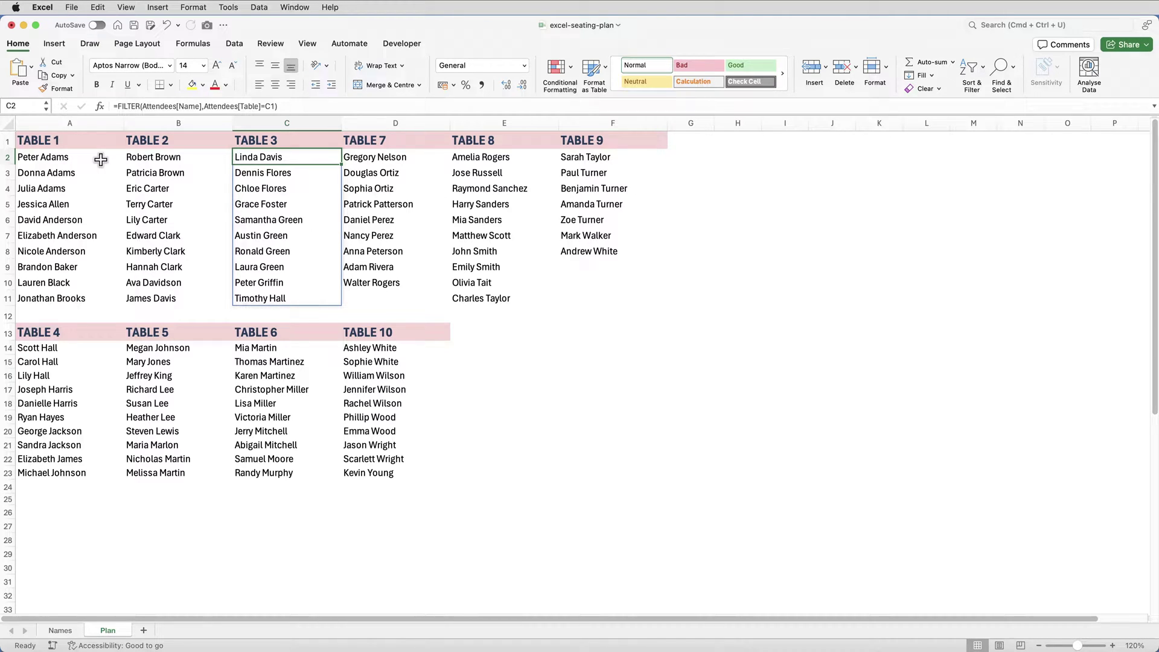
left_click(78, 631)
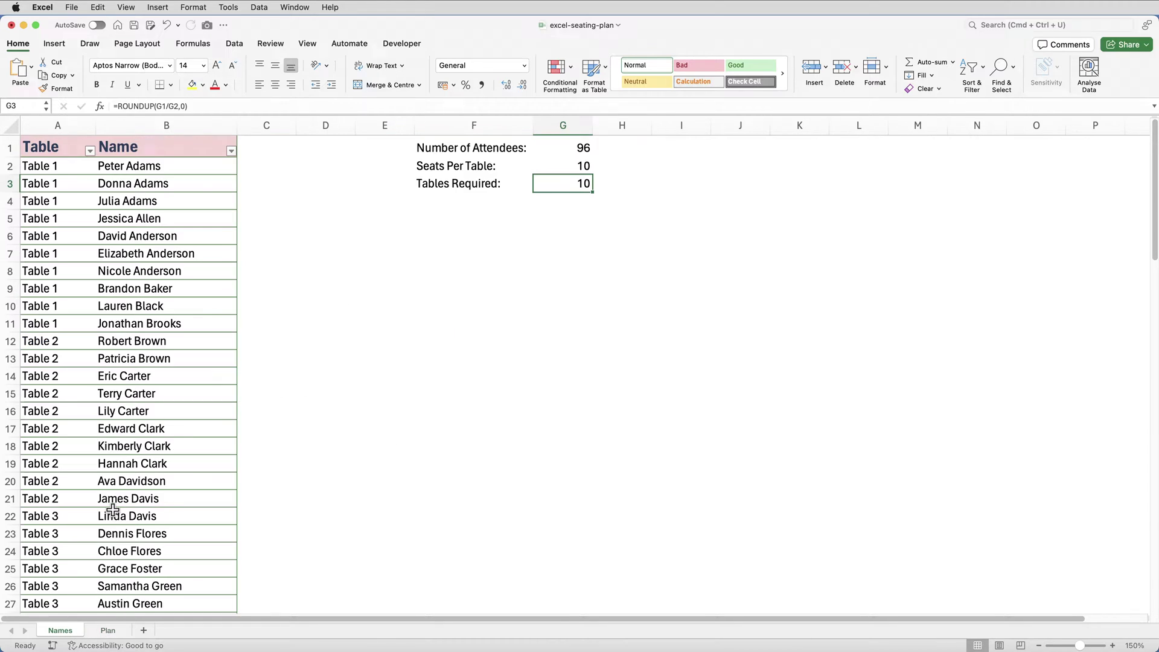
scroll(112, 511, "down", 13)
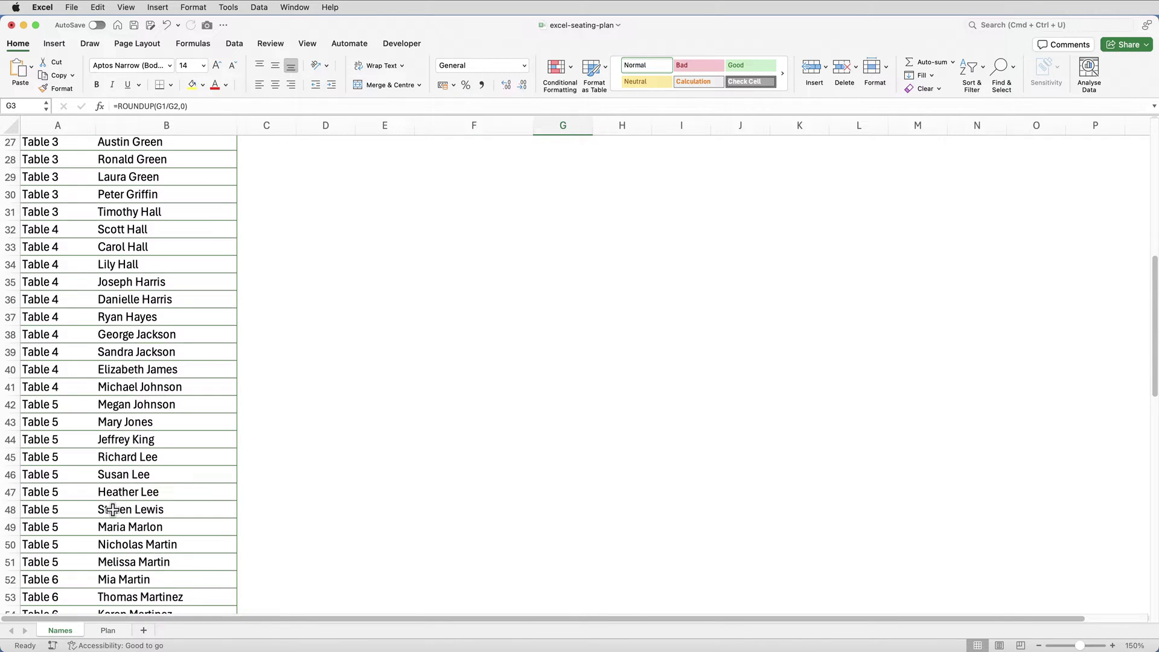
scroll(112, 511, "down", 9)
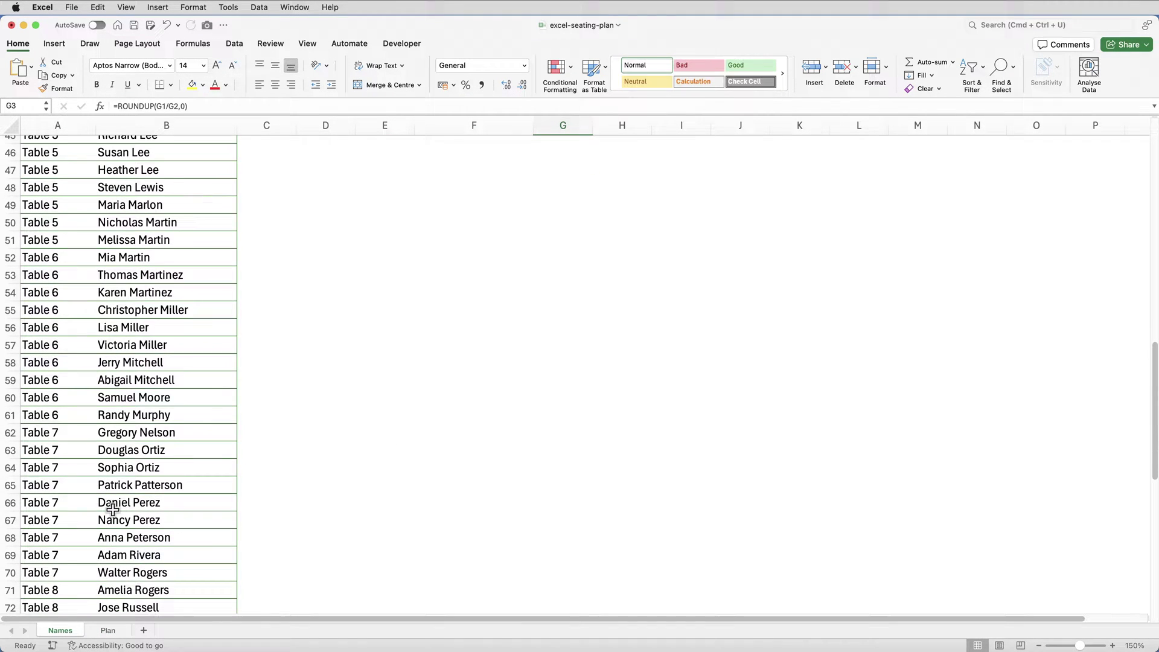
left_click(120, 631)
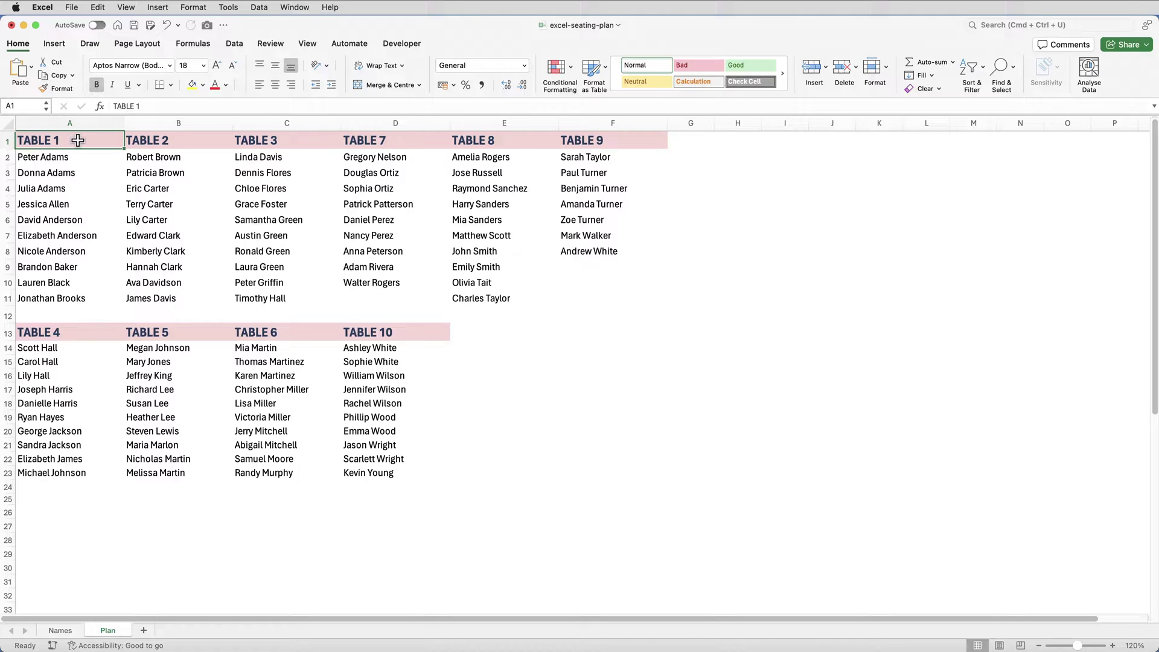
left_click_drag(78, 140, 244, 470)
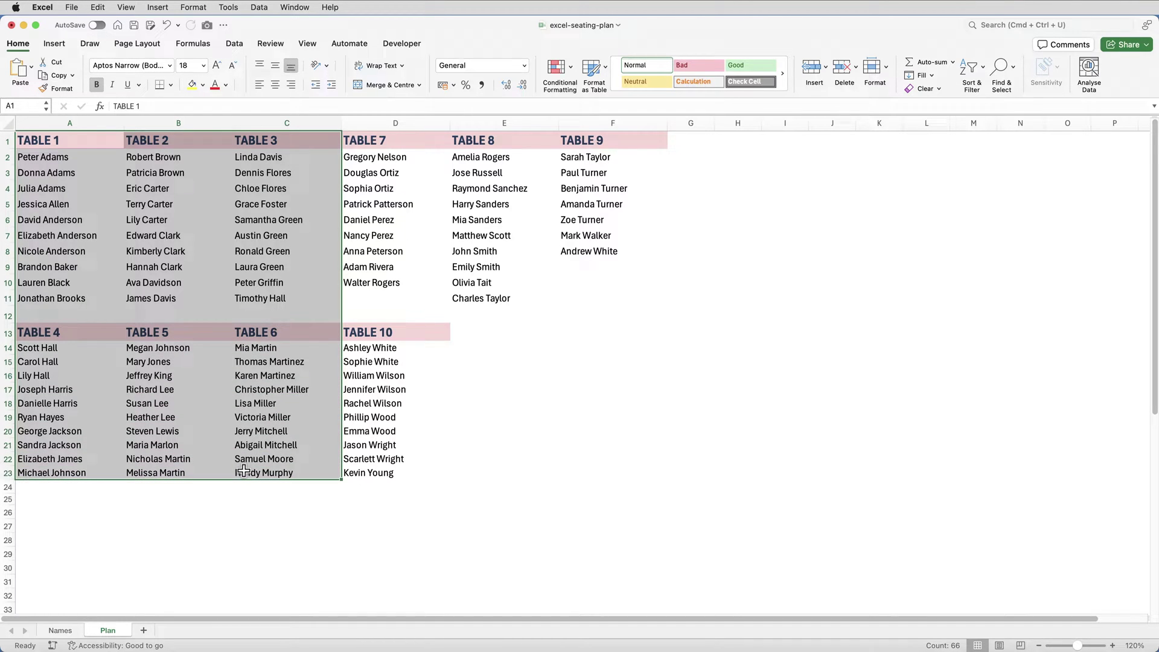
left_click(408, 139)
left_click_drag(408, 140, 589, 469)
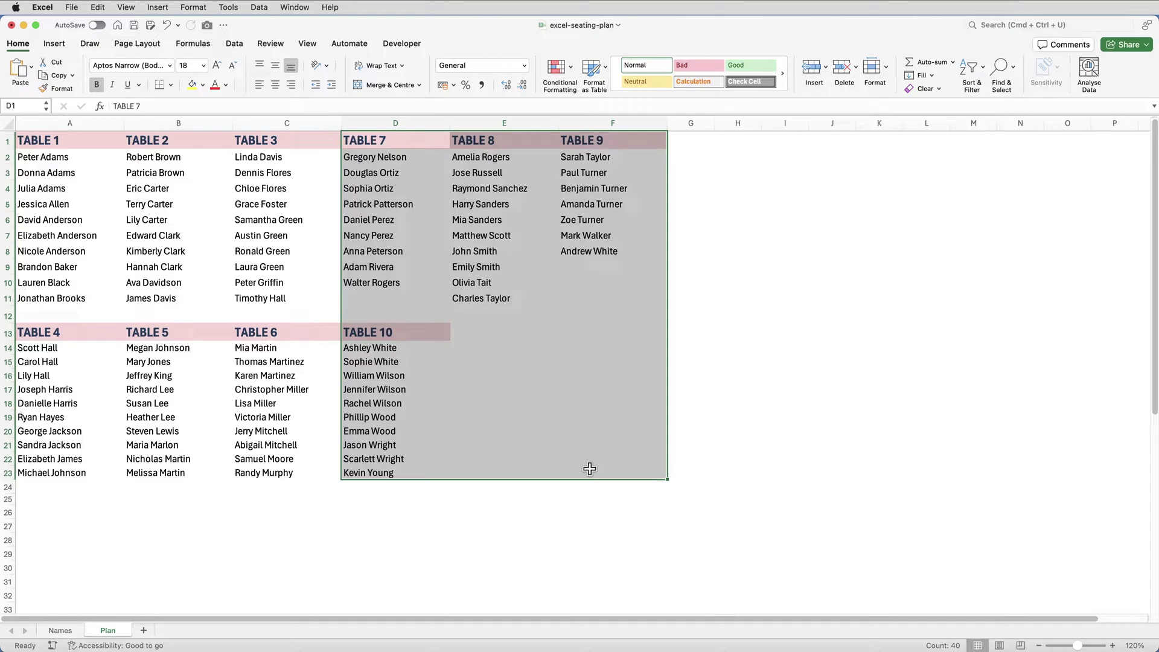
left_click(97, 138)
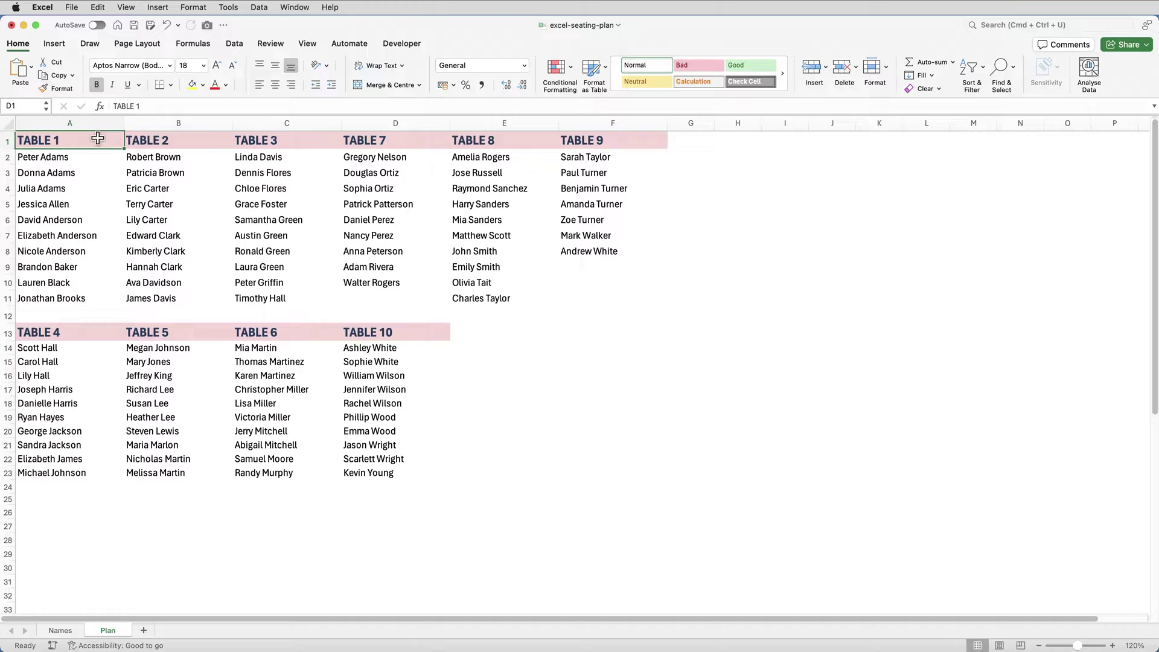
left_click_drag(97, 138, 258, 143)
left_click_drag(75, 334, 259, 334)
left_click_drag(371, 144, 590, 155)
left_click(405, 332)
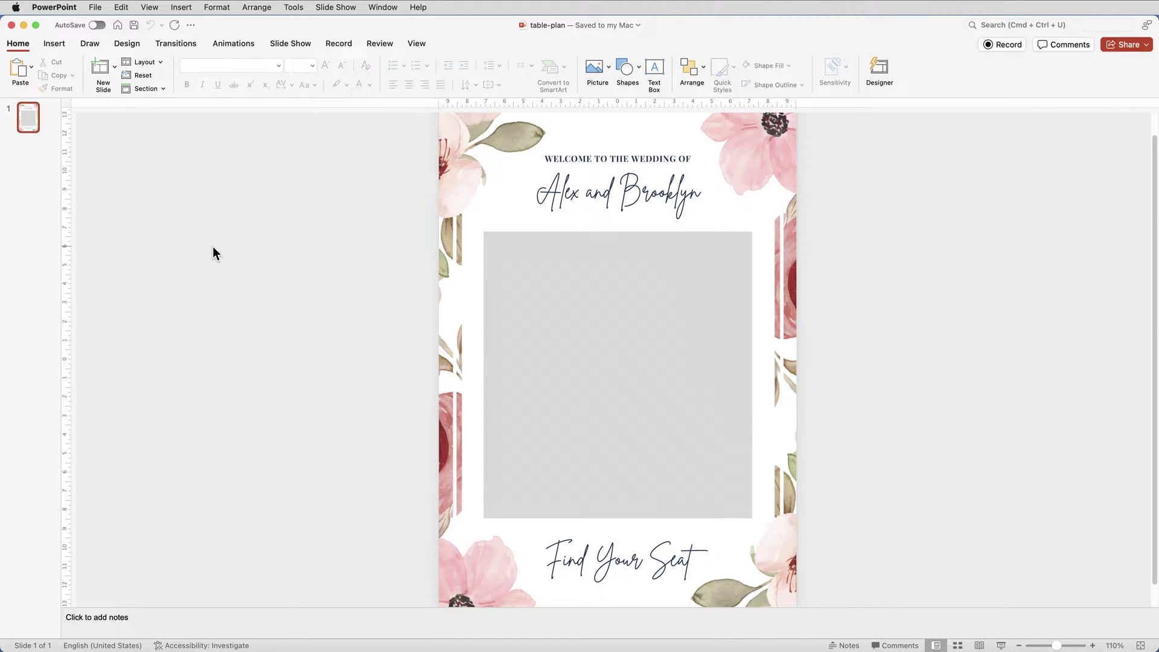
Bring up the options menu for the slide 1 thumbnail.
right_click(27, 115)
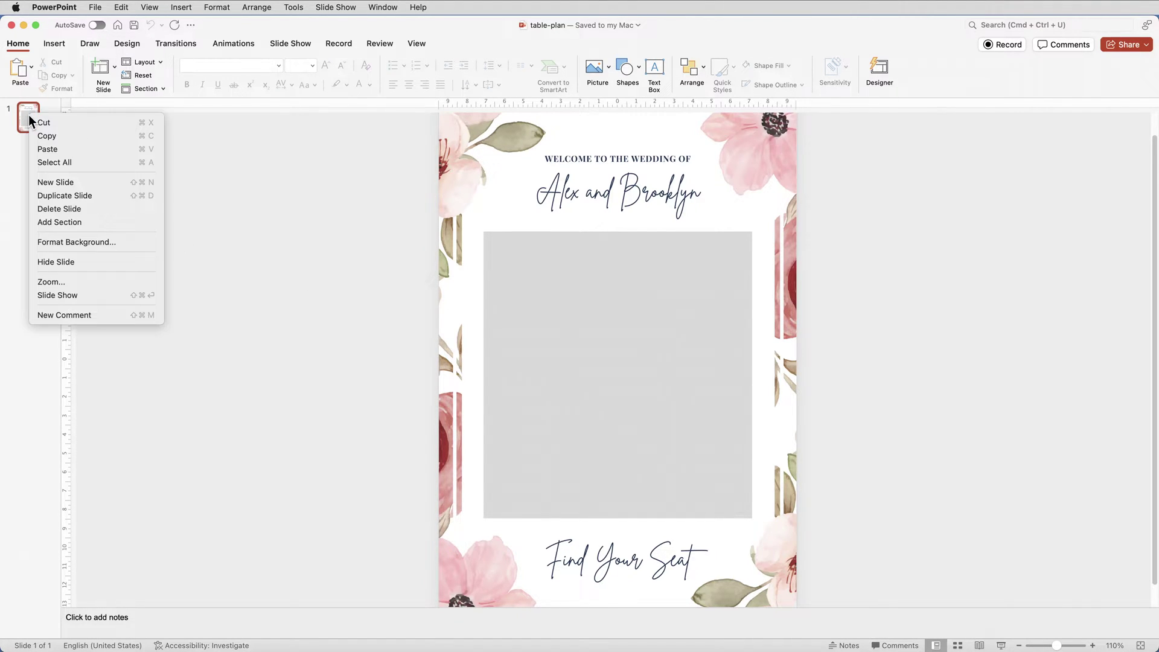
Duplicate slide 1, then copy the TABLE 1–6 range A1:C23 in Excel.
left_click(76, 197)
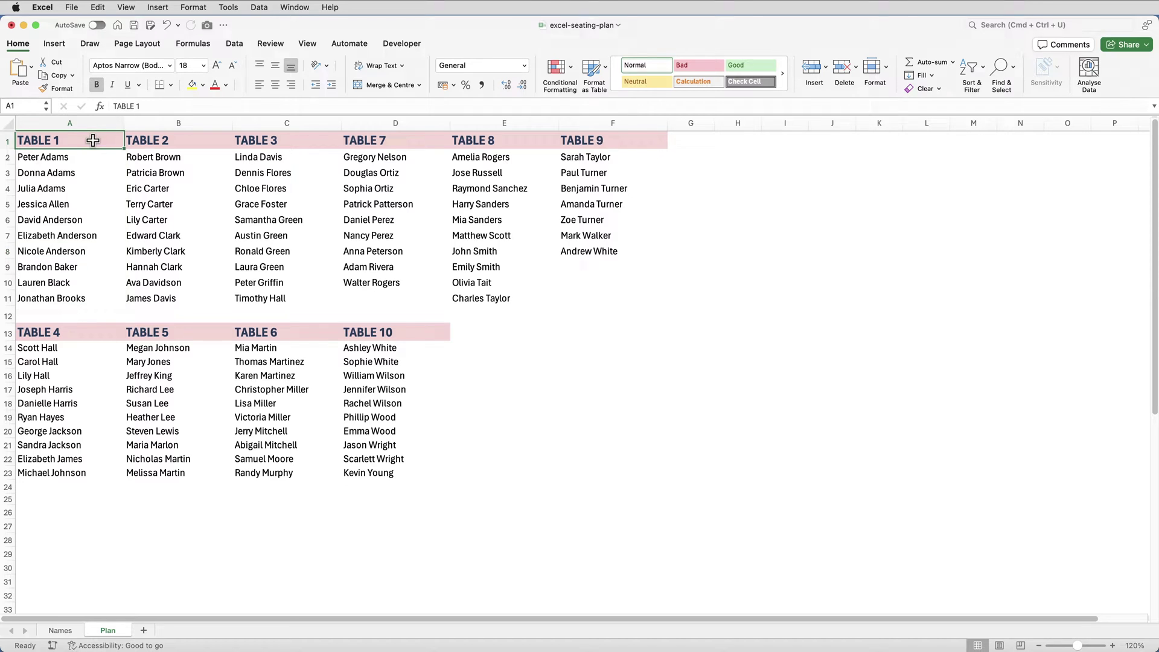
left_click_drag(92, 140, 269, 473)
key("super+c")
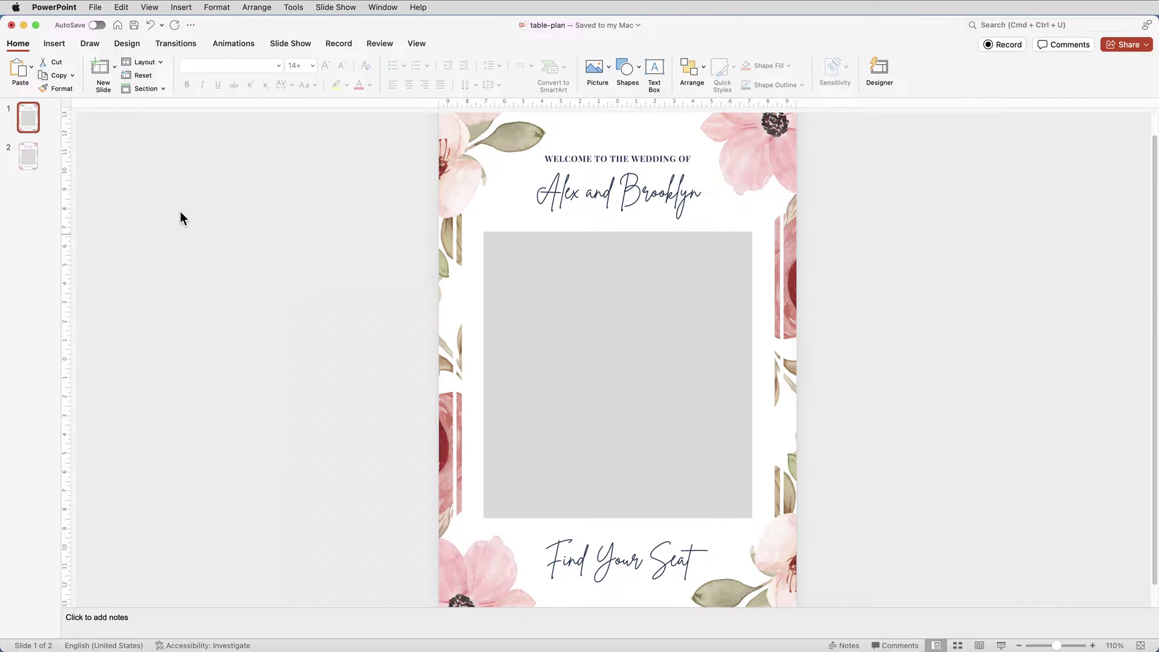
Paste Tables 1–6 onto slide 1 as a picture and size it above 'Find Your Seat'.
key("super+v")
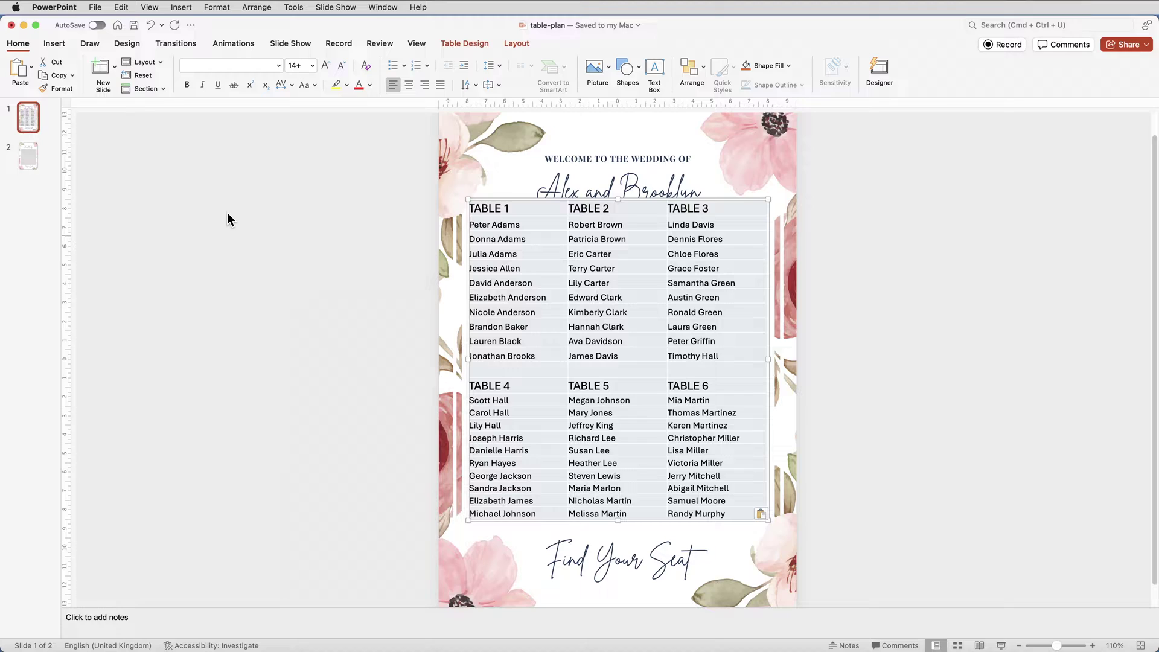
key("super+z")
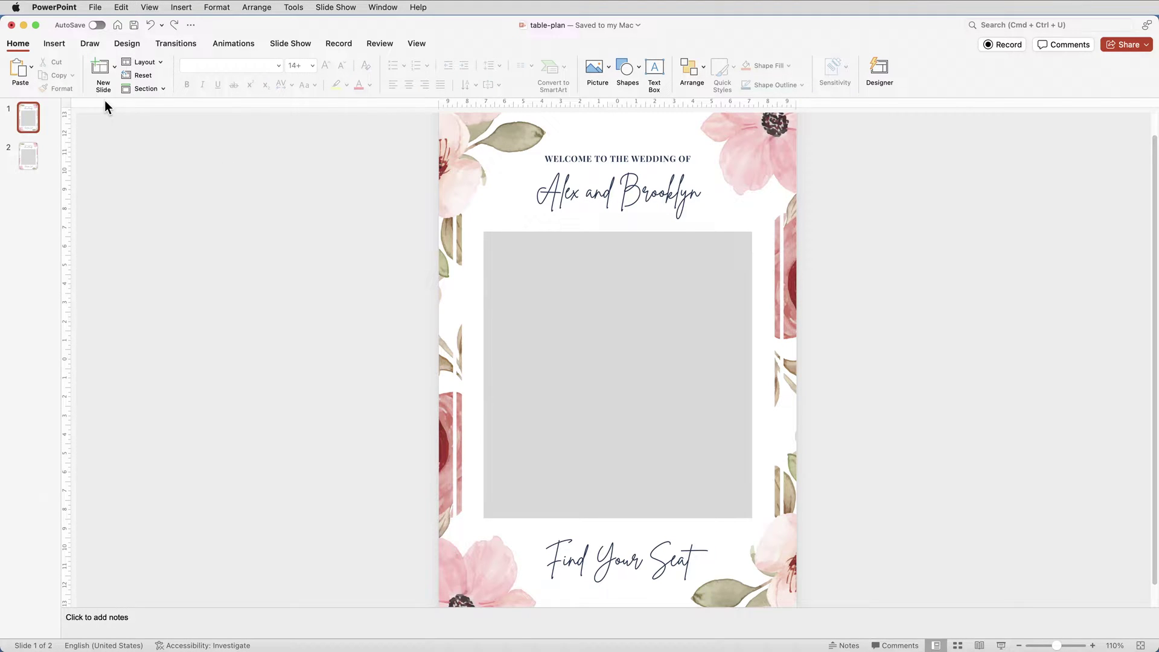
left_click(32, 70)
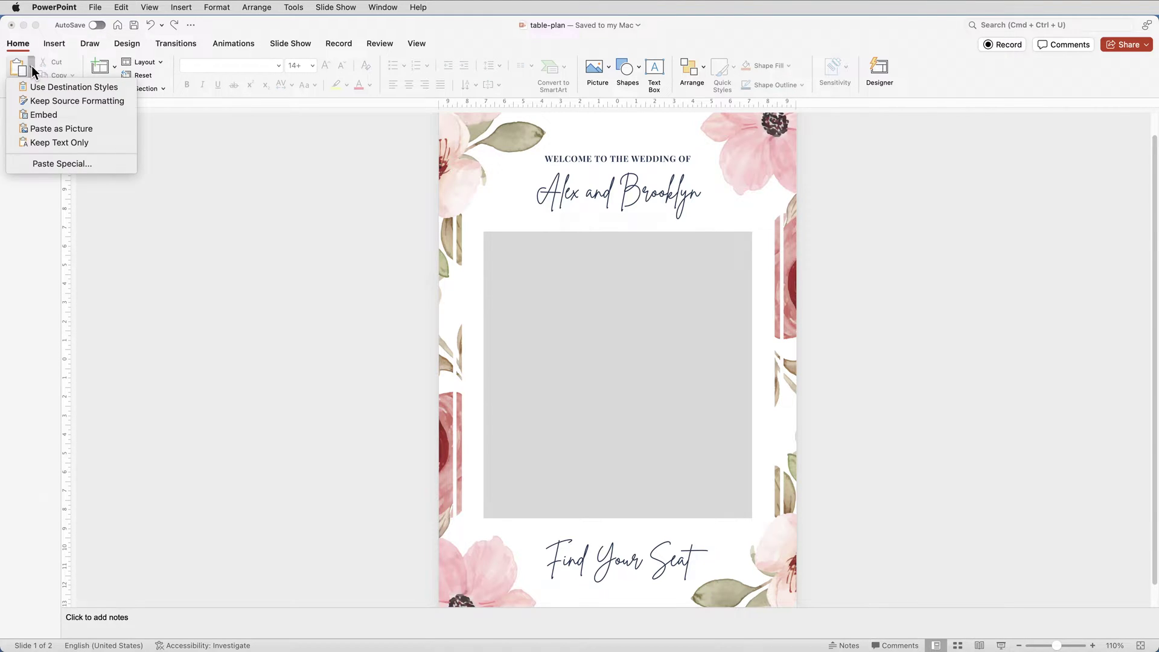
left_click(69, 128)
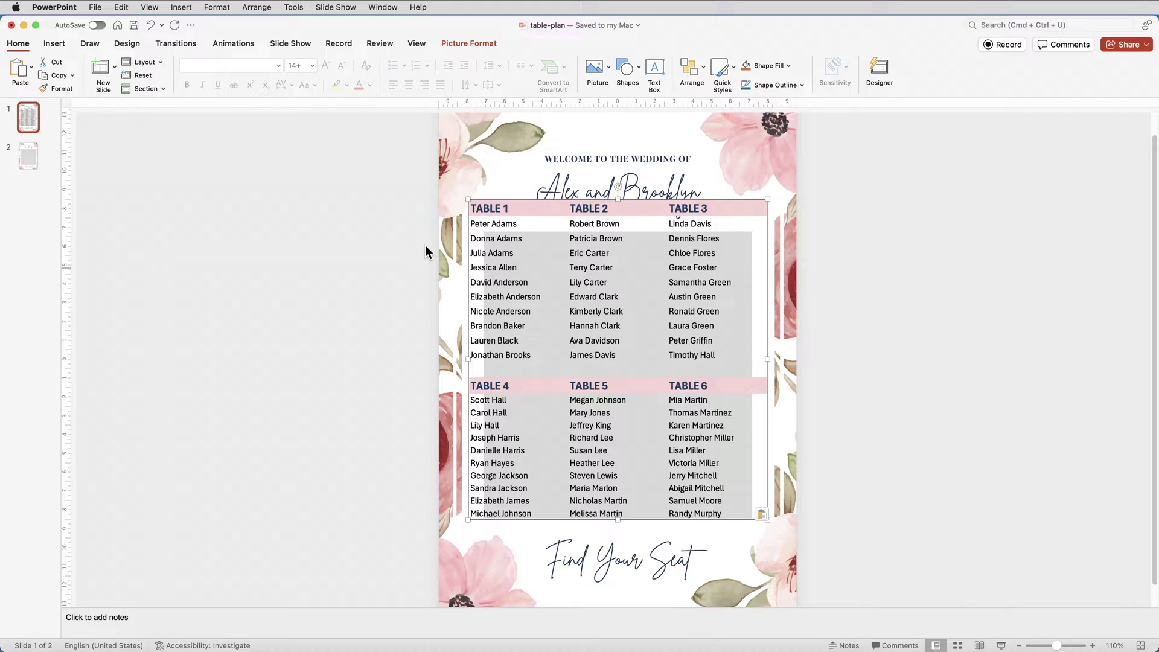
left_click_drag(609, 275, 637, 296)
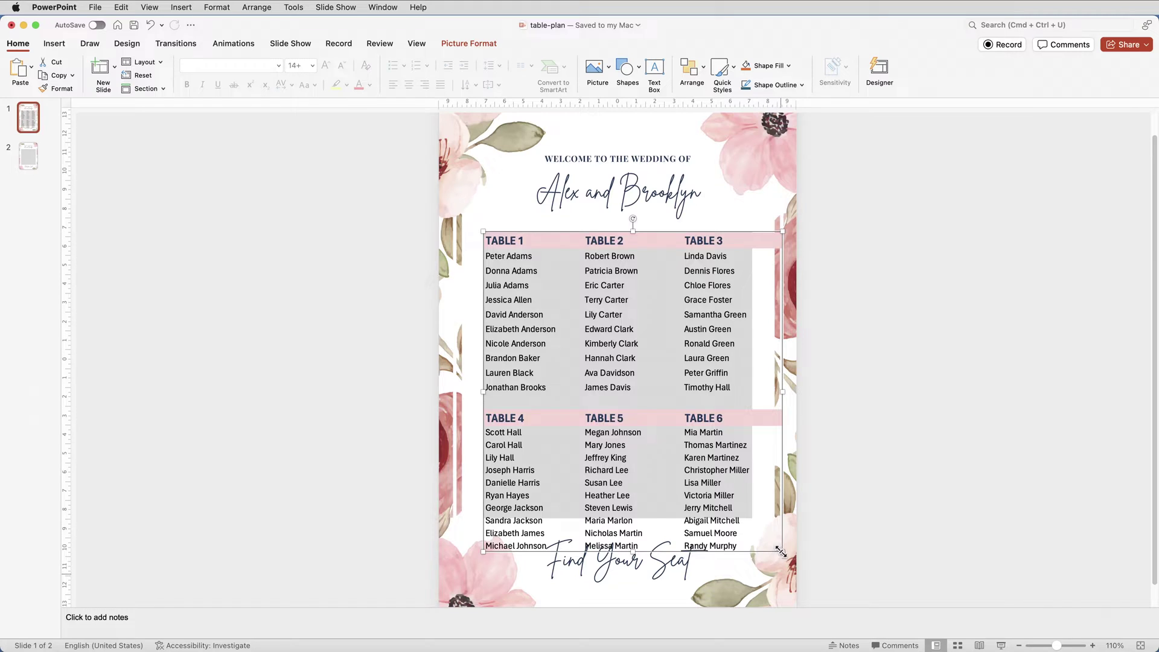
left_click_drag(777, 549, 742, 513)
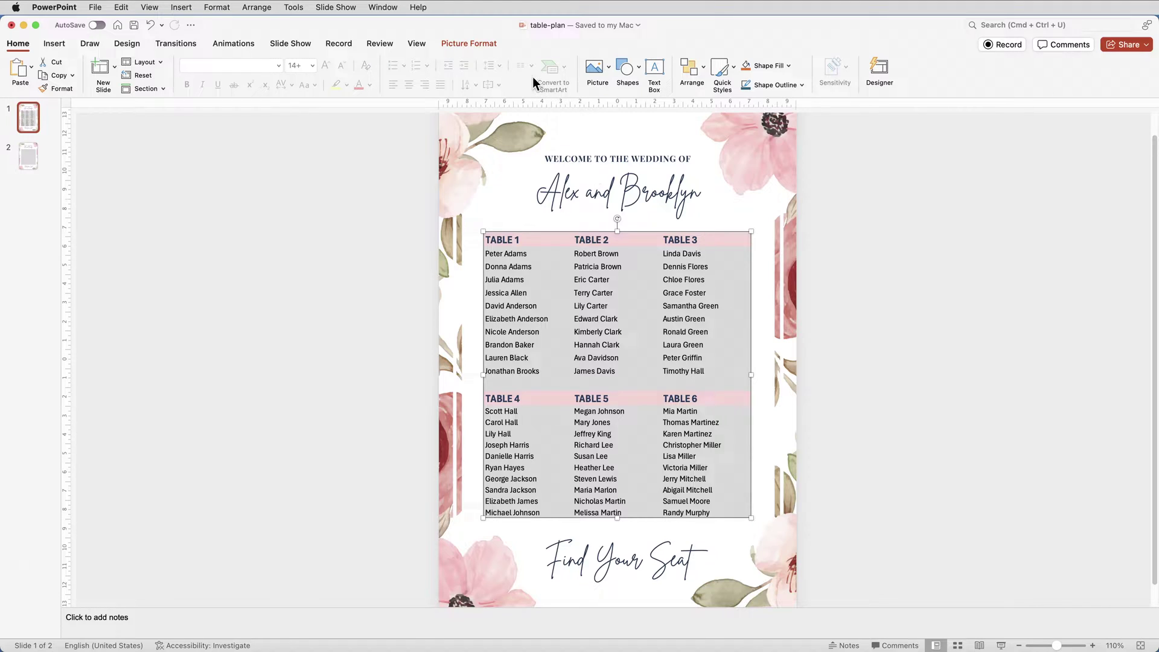
Hide Rectangle 2, the grey placeholder, using the Selection Pane on slide 1.
left_click(488, 44)
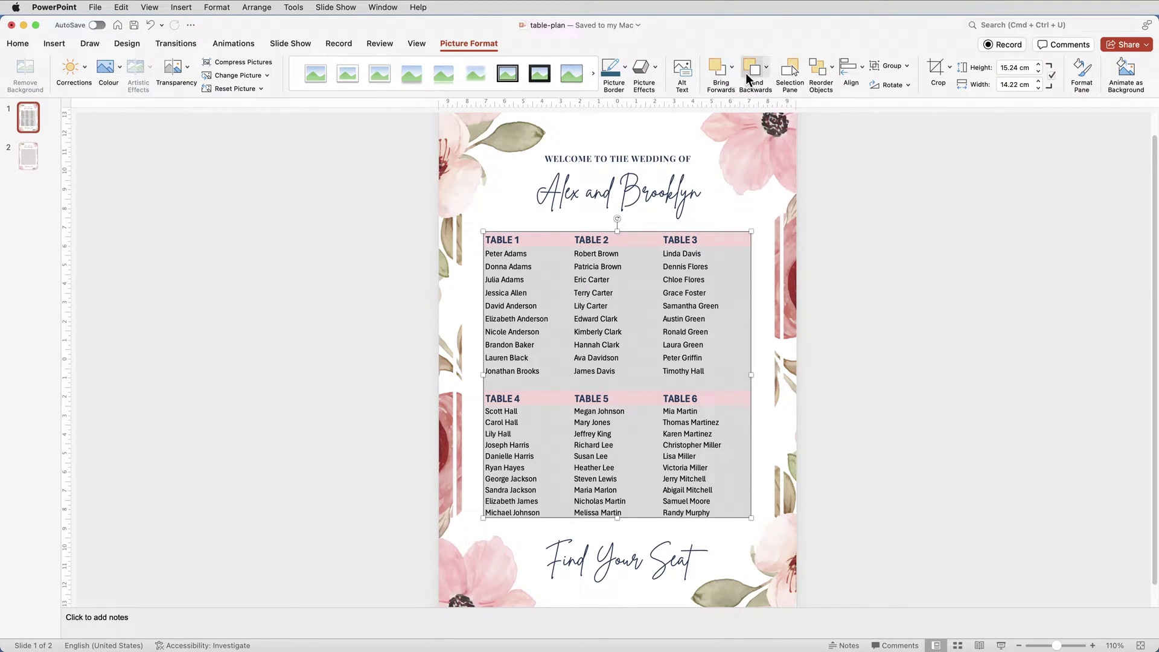
left_click(791, 76)
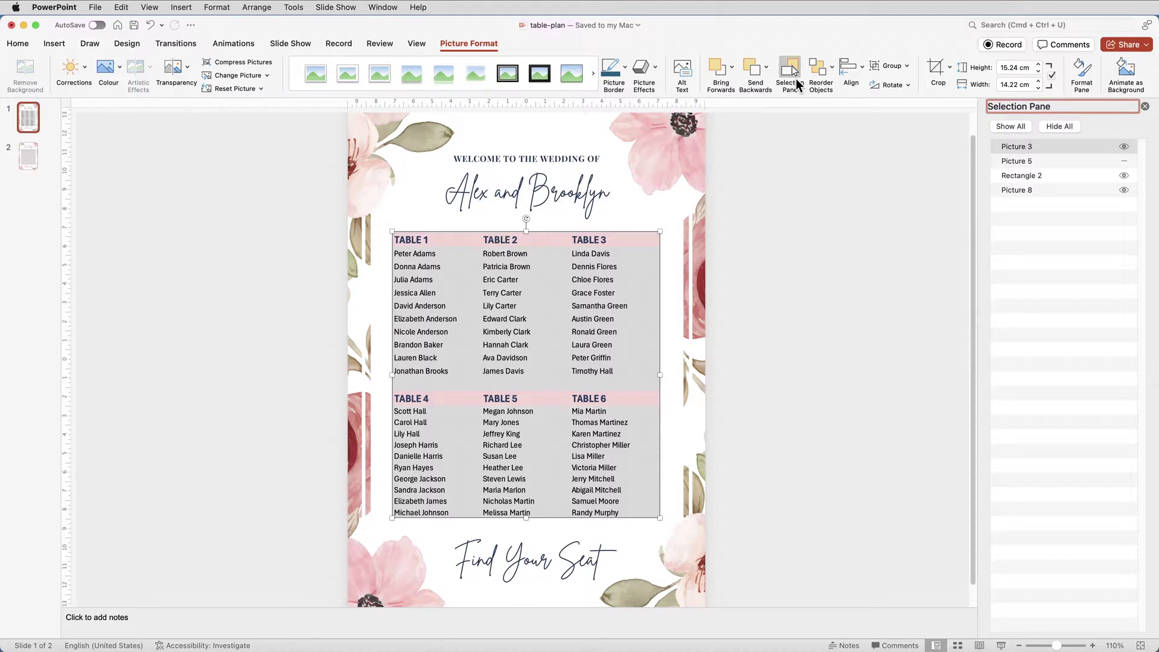
left_click(1124, 175)
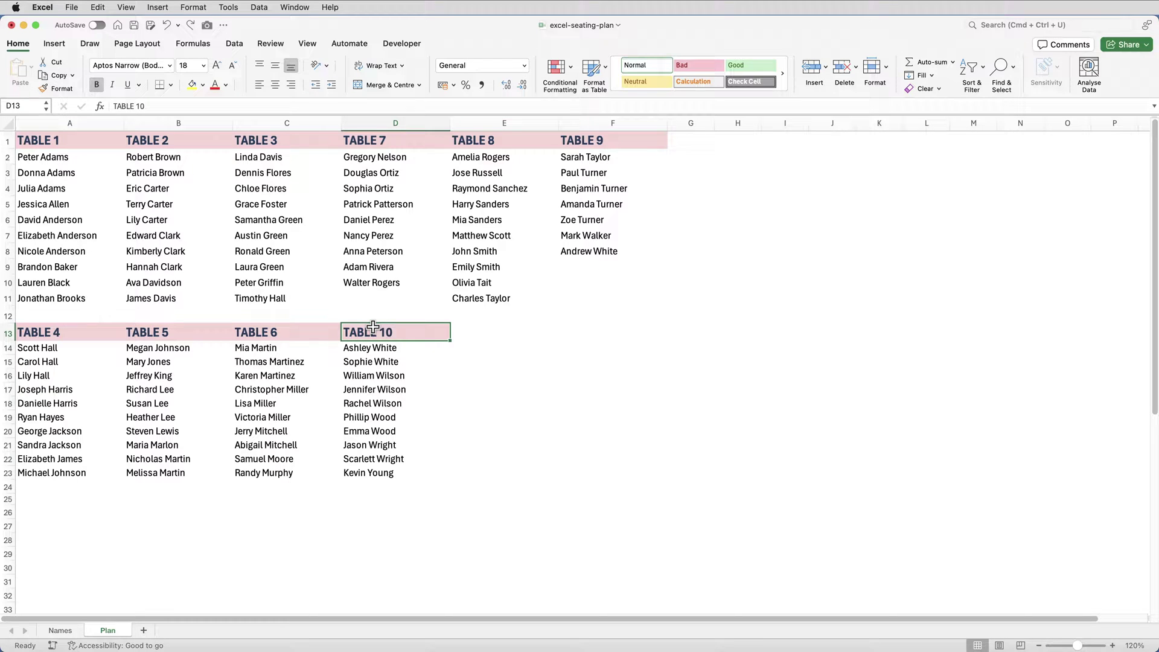
Move the TABLE 10 block from D13:D23 to E13 under TABLE 8.
left_click_drag(373, 326, 378, 468)
key("super+c")
left_click(490, 335)
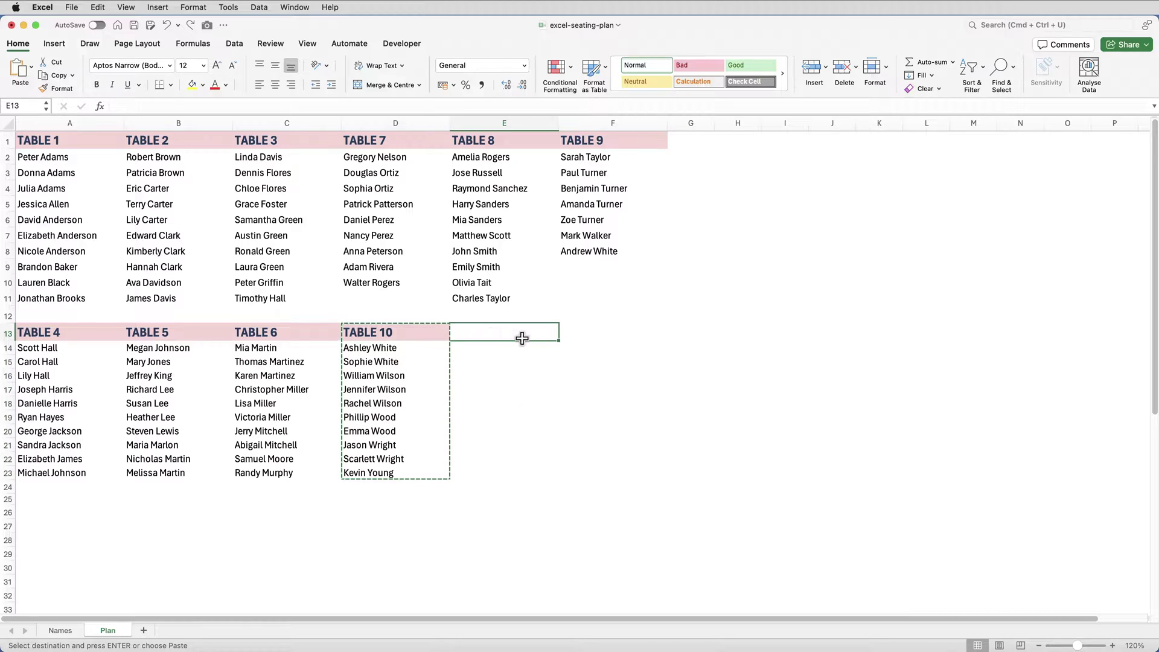
key("Return")
Select the TABLE 7 to TABLE 10 area.
left_click_drag(626, 351, 628, 365)
left_click(628, 365)
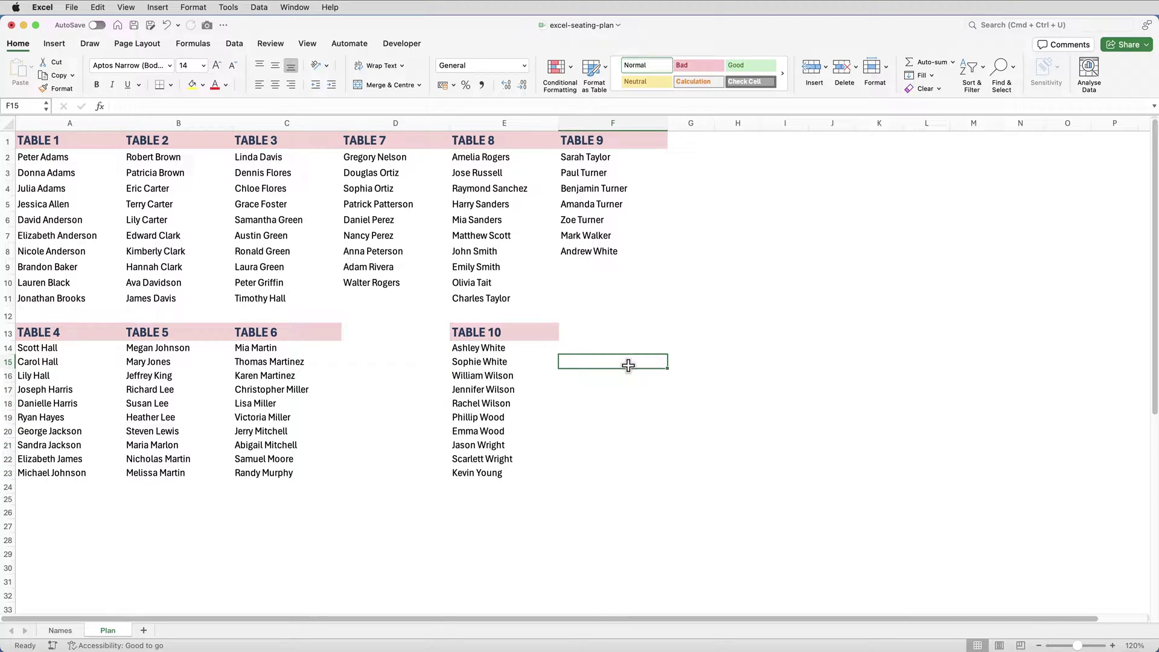
left_click_drag(393, 140, 586, 468)
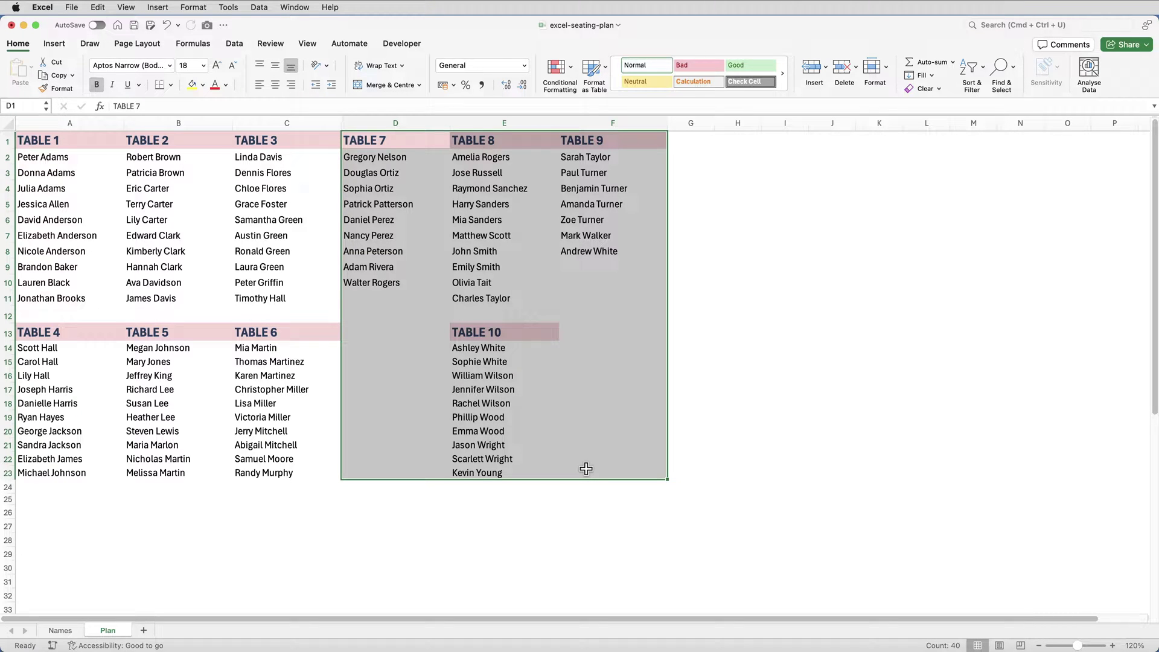
Copy Tables 7–10 and paste them onto slide 2 as a picture.
key("super+c")
key("super+Tab")
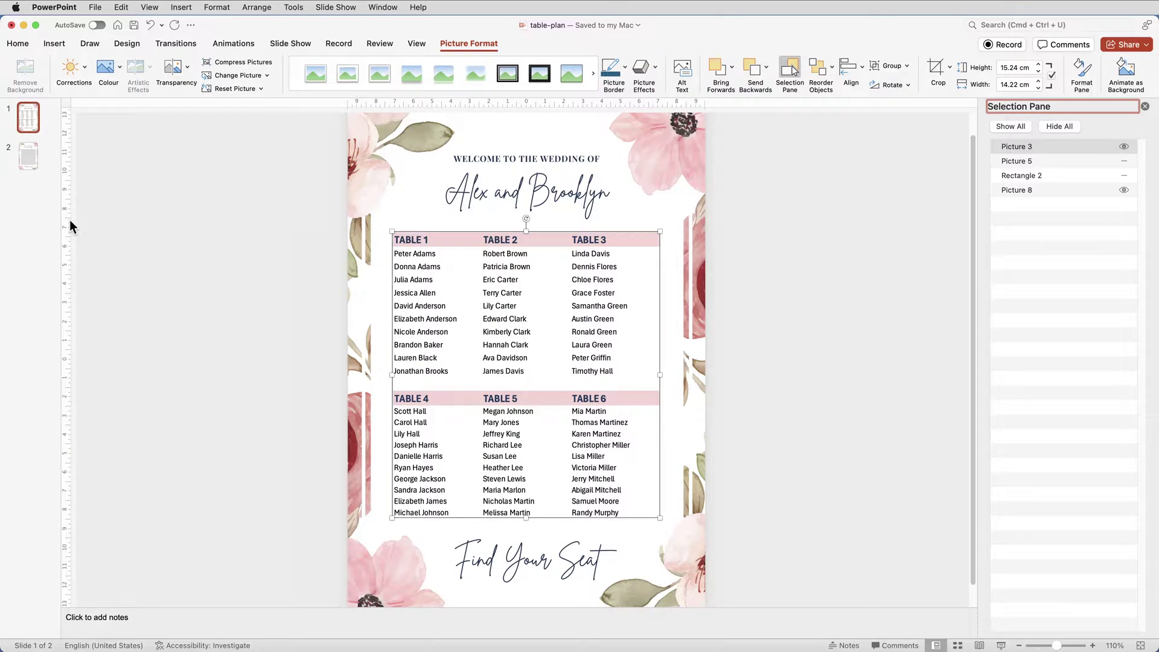
left_click(33, 154)
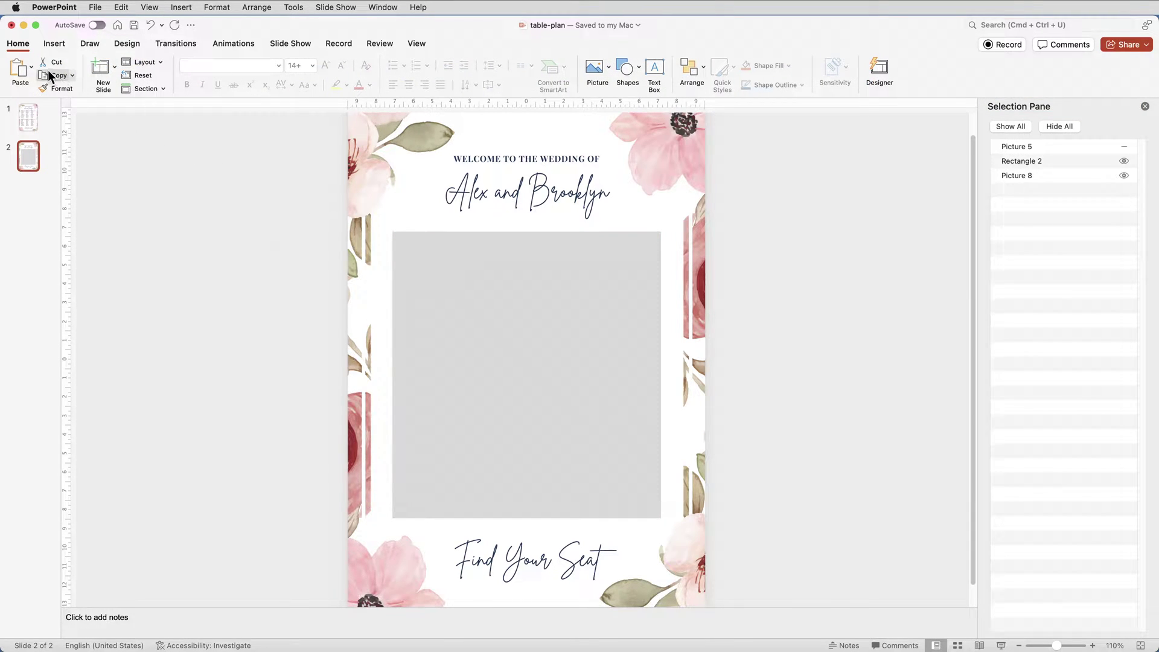
left_click(32, 68)
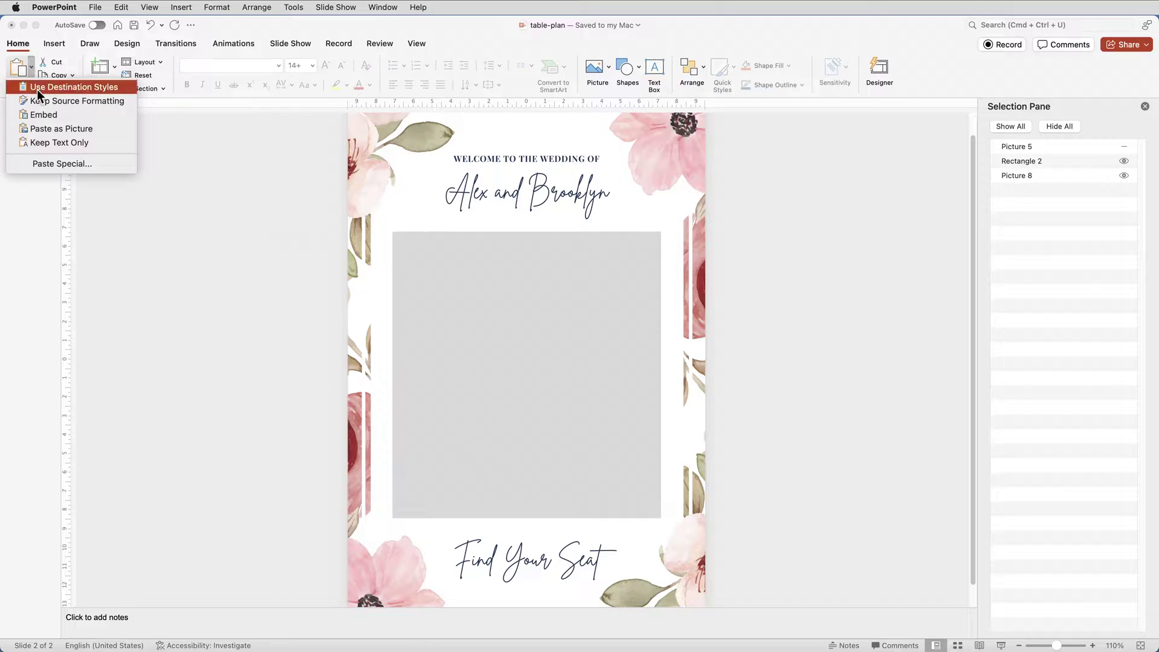
left_click(54, 129)
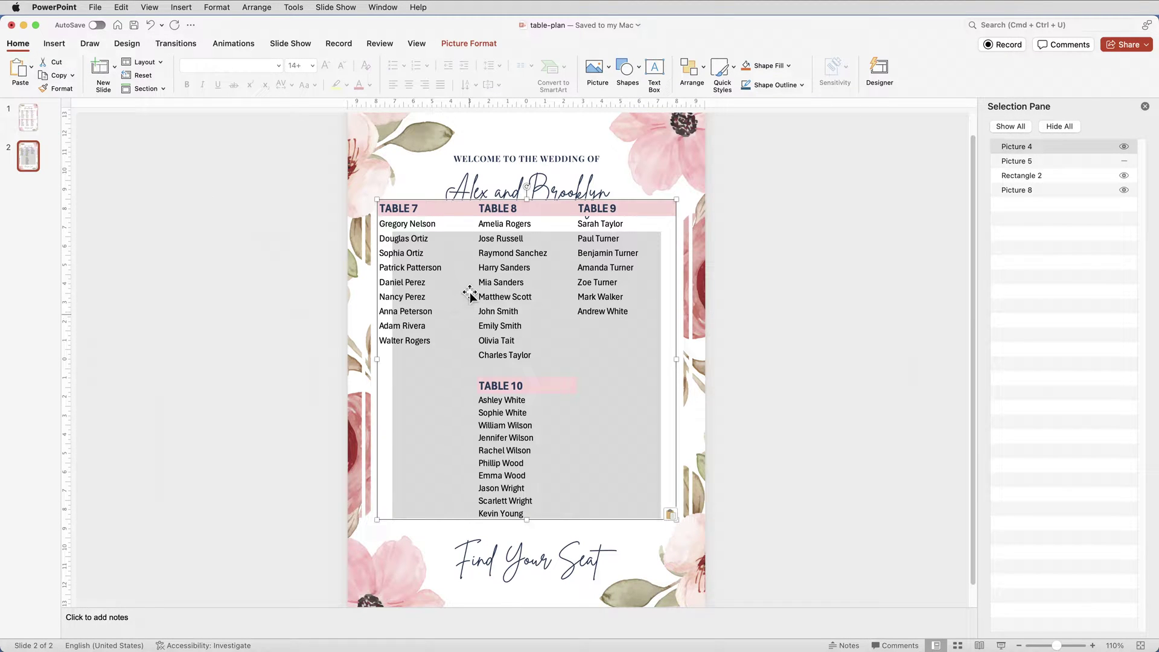
Fit the picture over the grey area and hide Rectangle 2 behind it.
left_click_drag(469, 292, 485, 324)
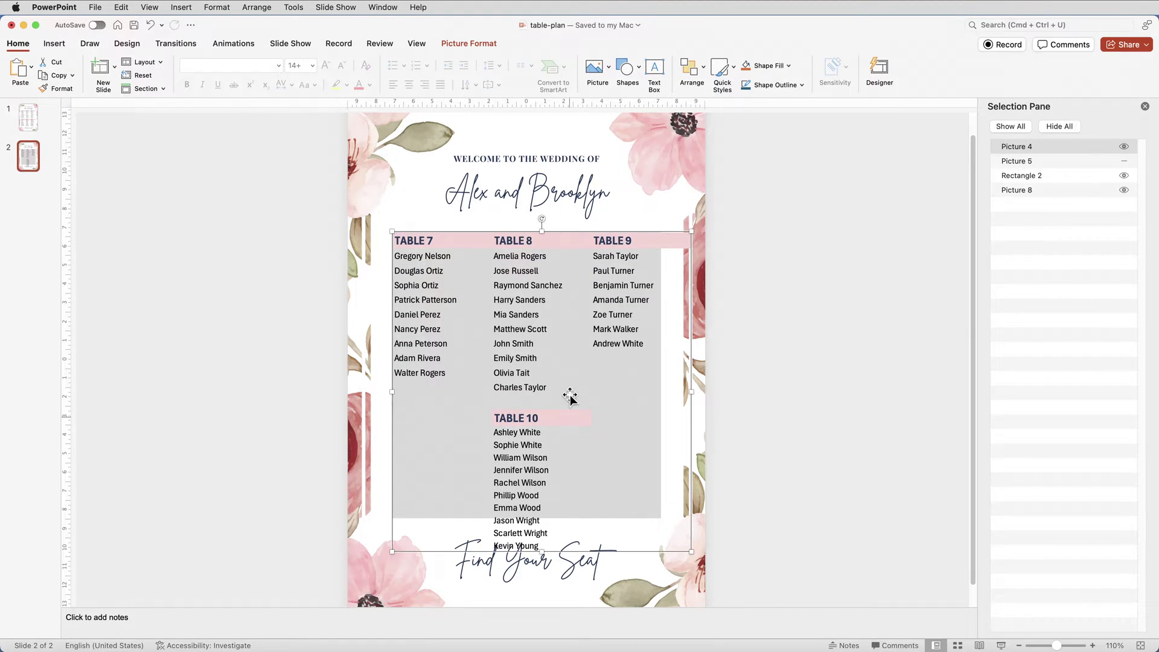
left_click_drag(691, 552, 659, 517)
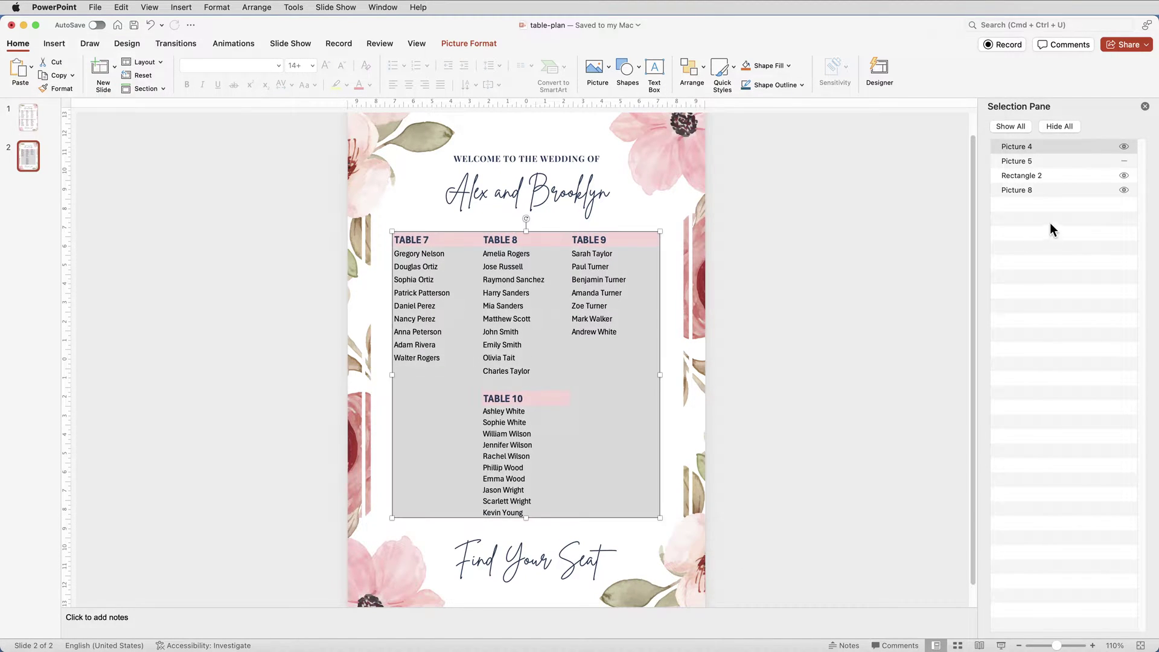
left_click(1124, 176)
left_click(28, 119)
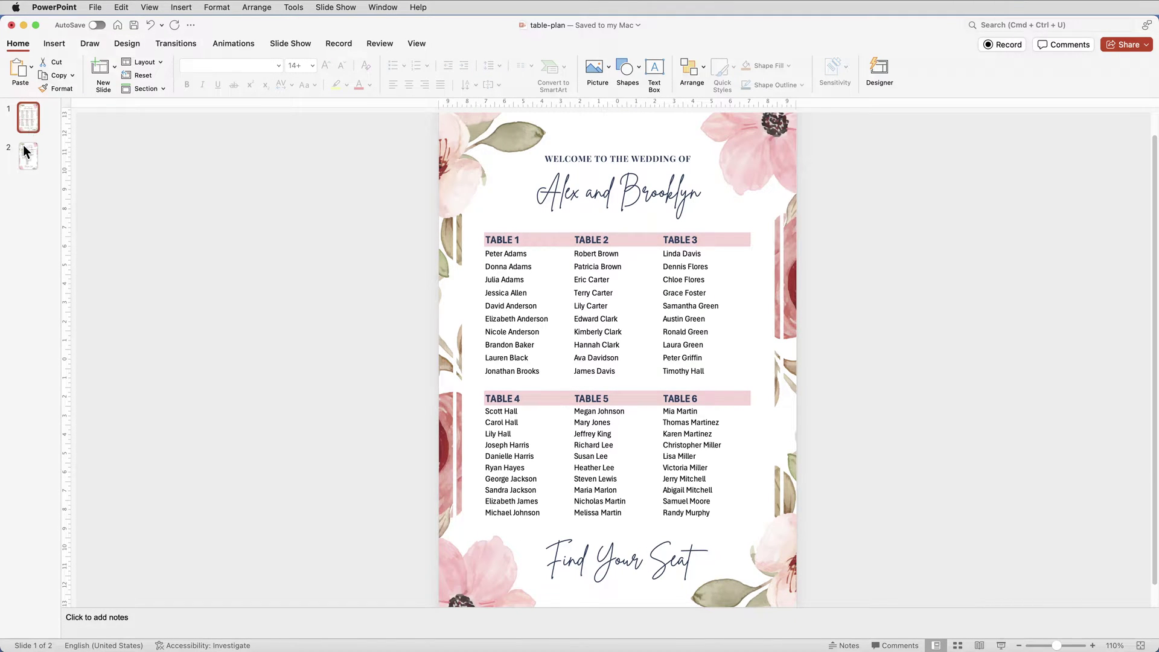
left_click(24, 157)
left_click(30, 121)
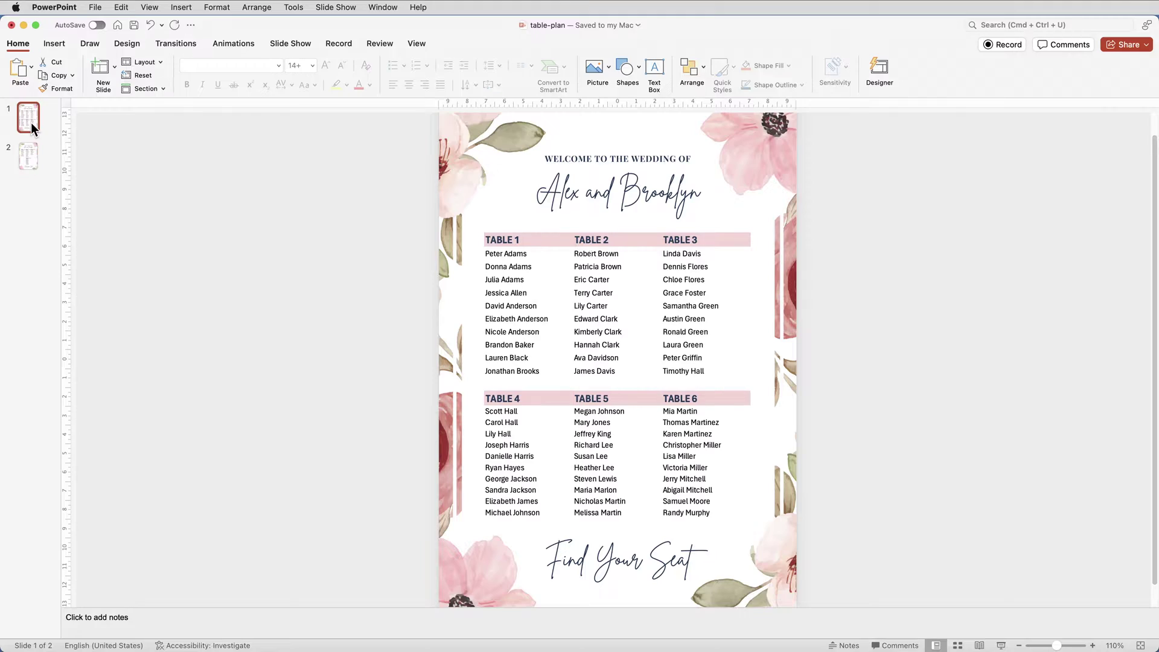